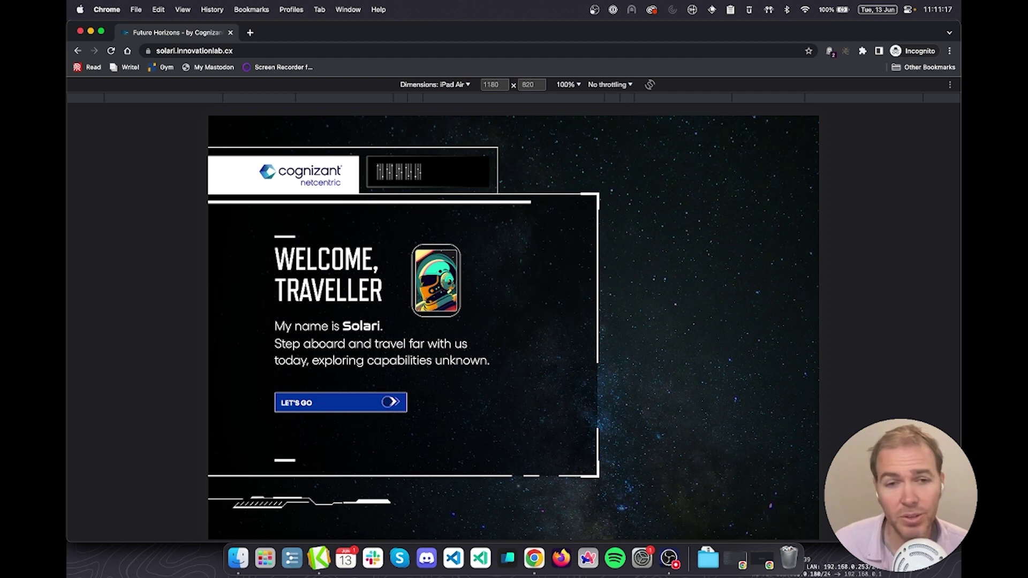
Start the traveller profile setup and enter the traveller's first and last name
click(363, 406)
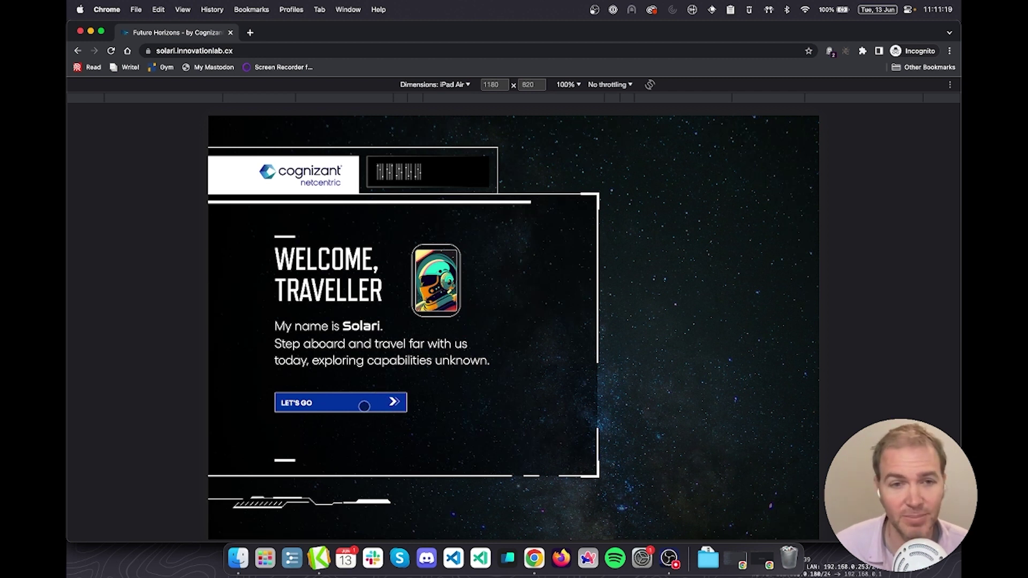
click(342, 324)
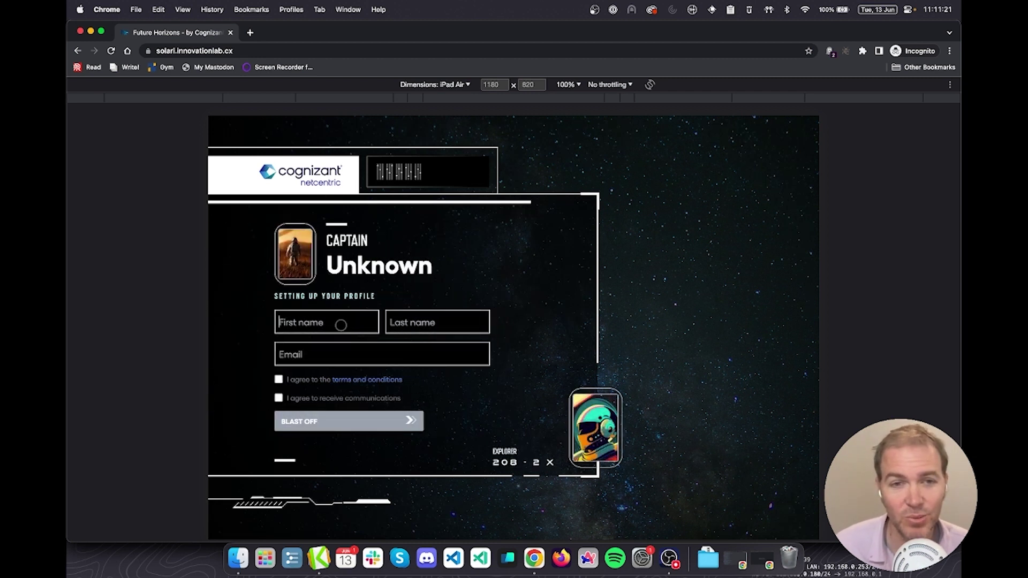
key(Tab)
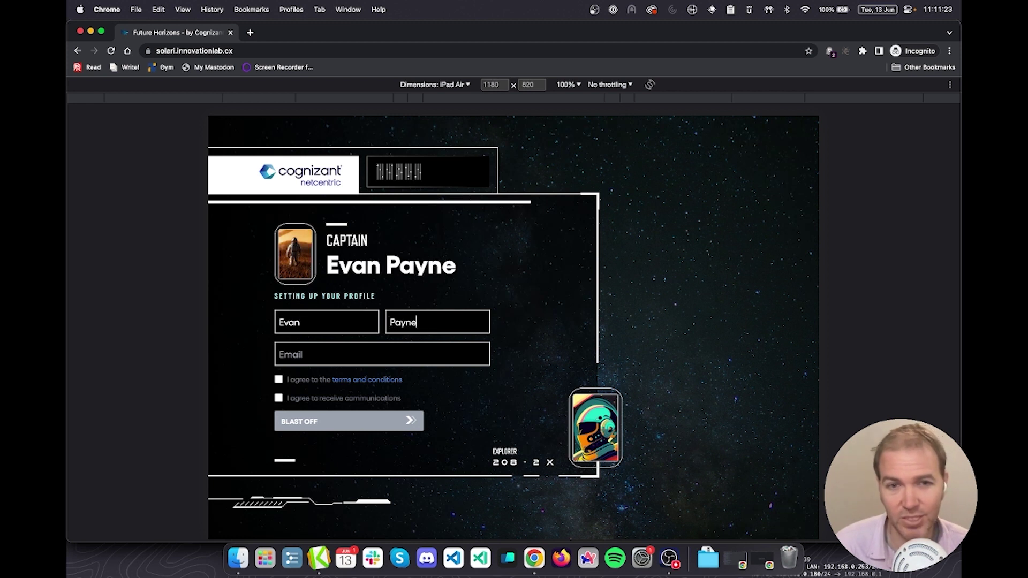
key(Tab)
Paste the saved email address from clipboard history and accept the terms and communications agreements
key(super+shift+v)
key(Right)
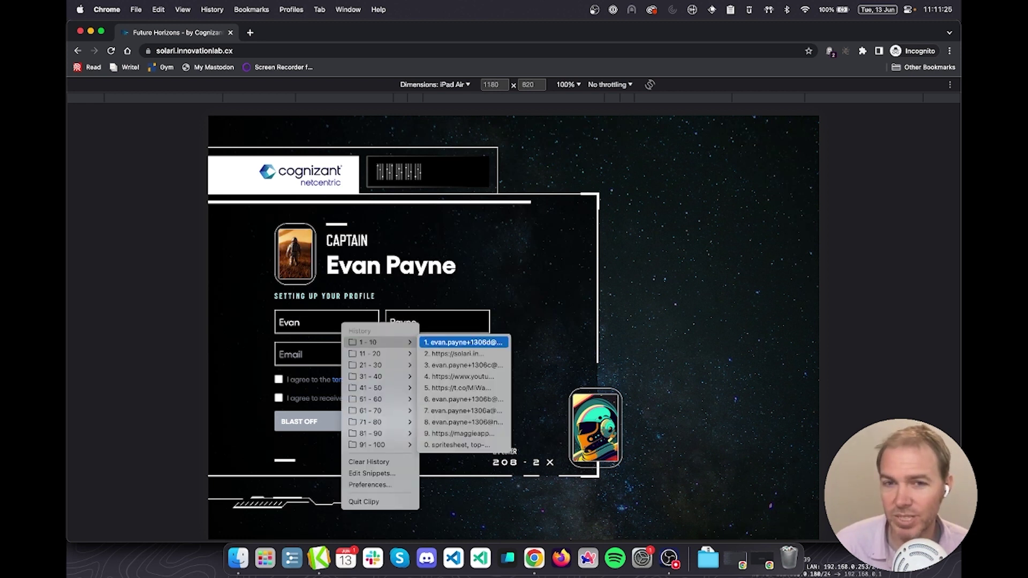
key(Return)
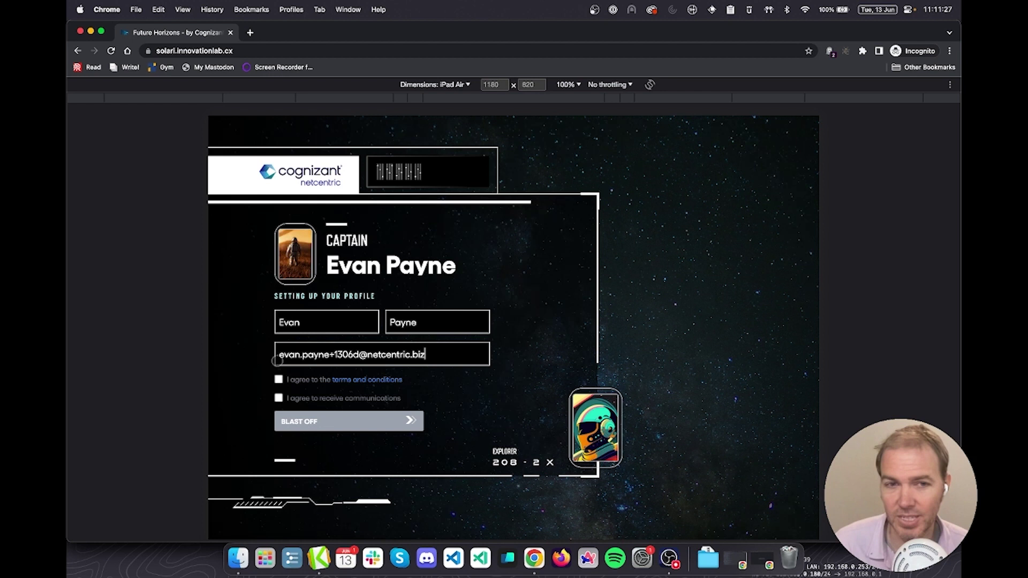
click(279, 380)
click(277, 399)
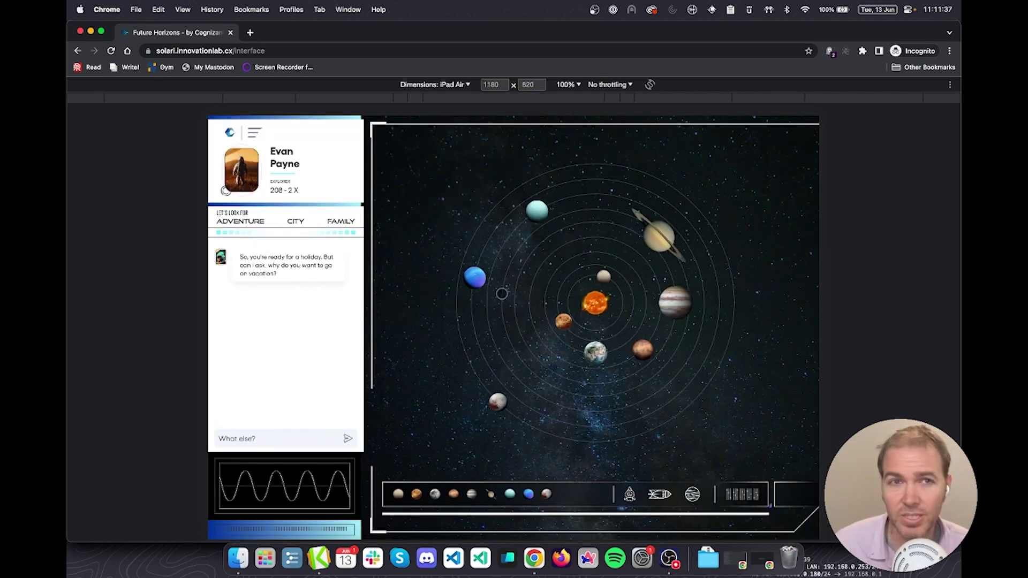
Find the new profile by Email namespace in AEP, review its Attributes tab, and return to Solari
key(super+grave)
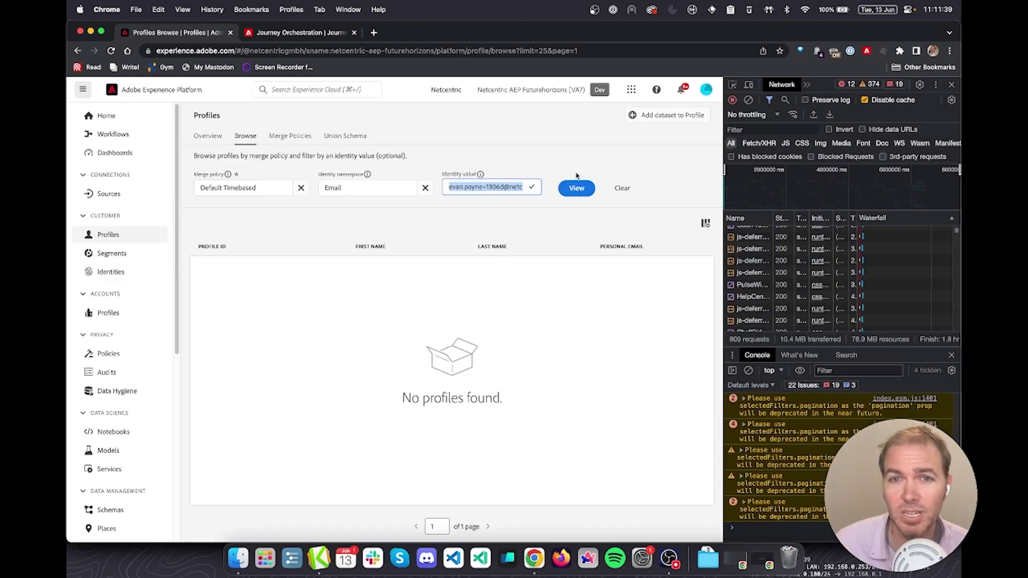
click(576, 188)
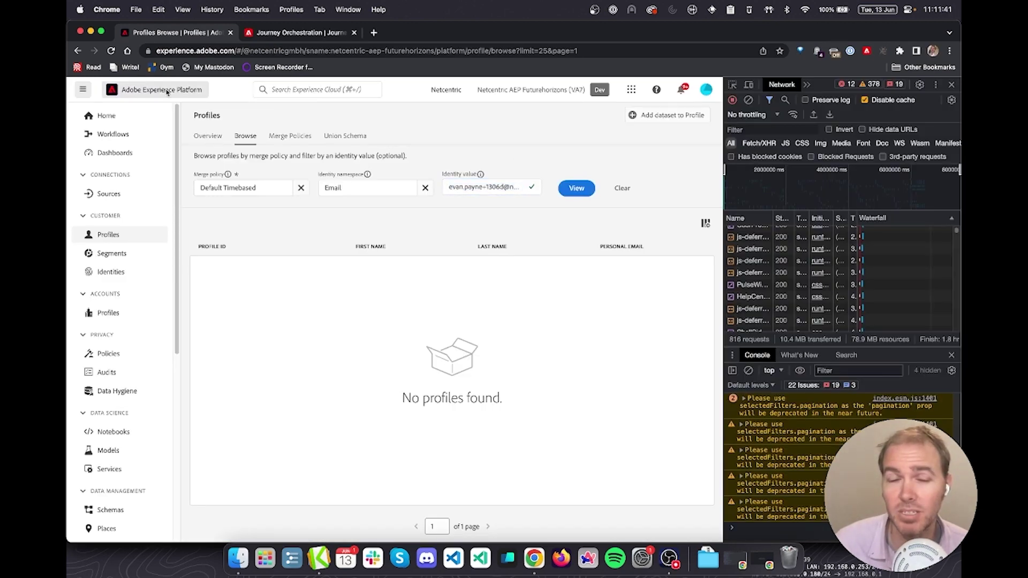
click(573, 191)
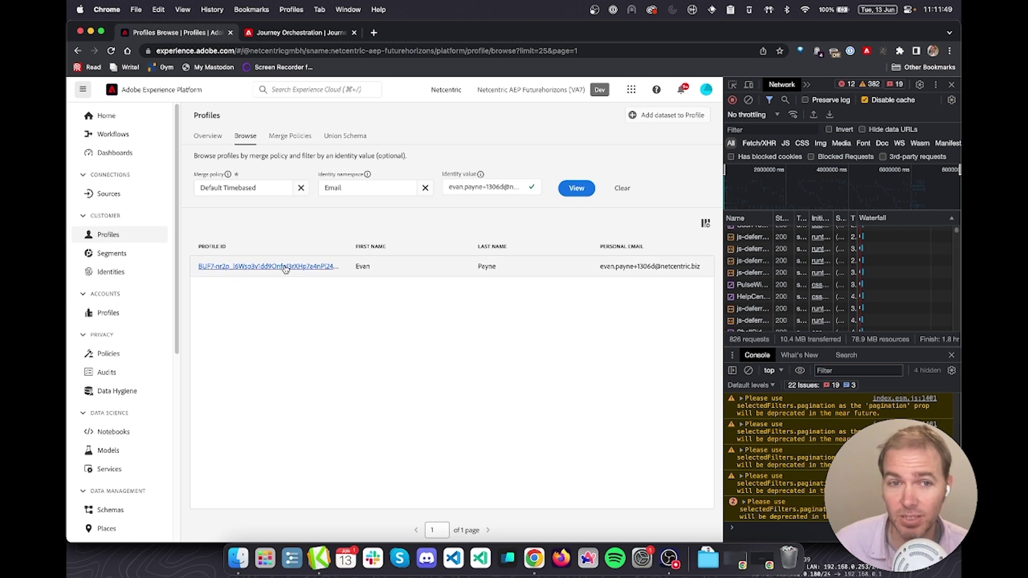
click(285, 267)
click(645, 215)
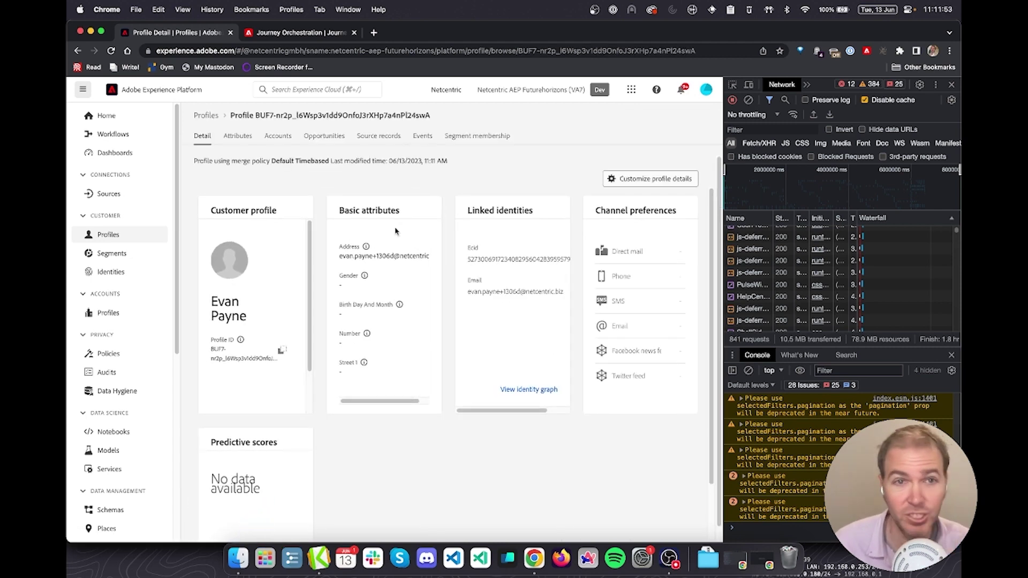
click(238, 138)
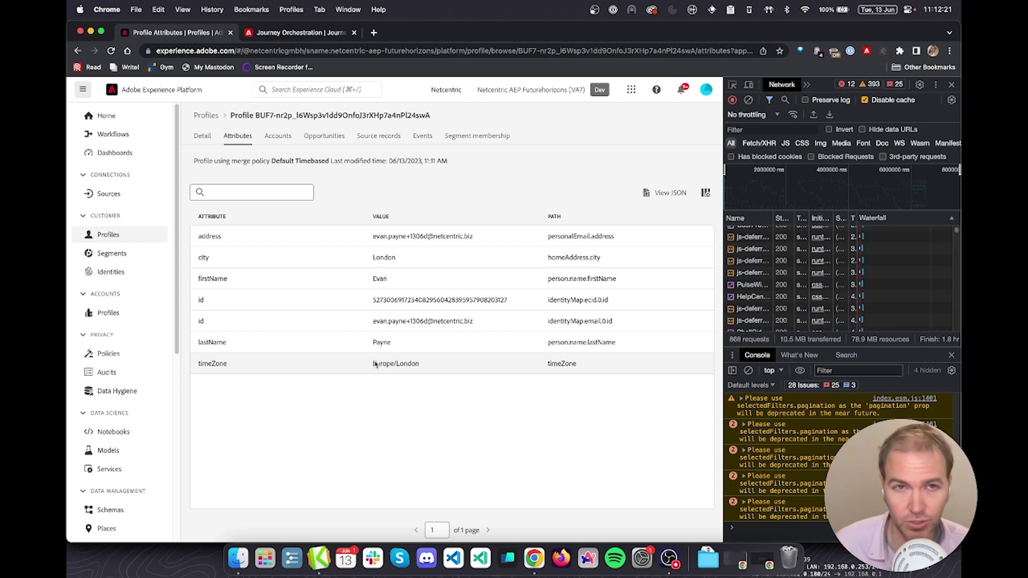
key(super+grave)
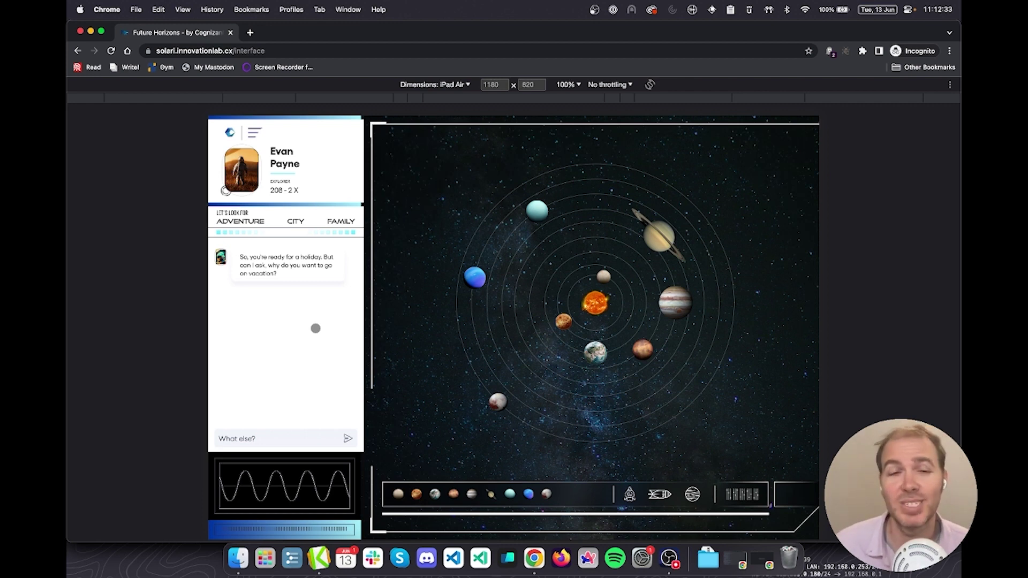
Send the chat message 'I want to spend time with my family' to the assistant
click(266, 440)
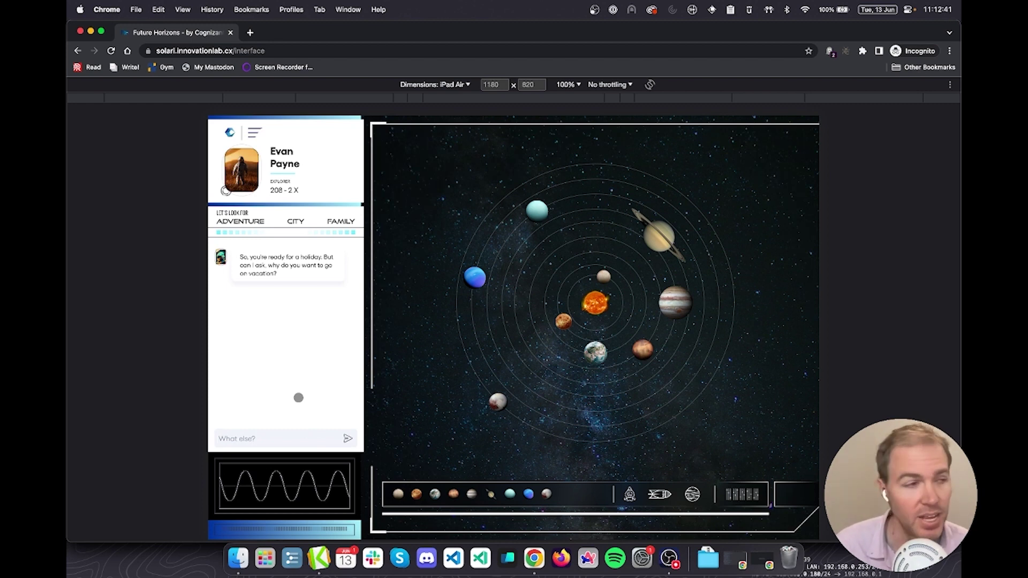
text(I want to s)
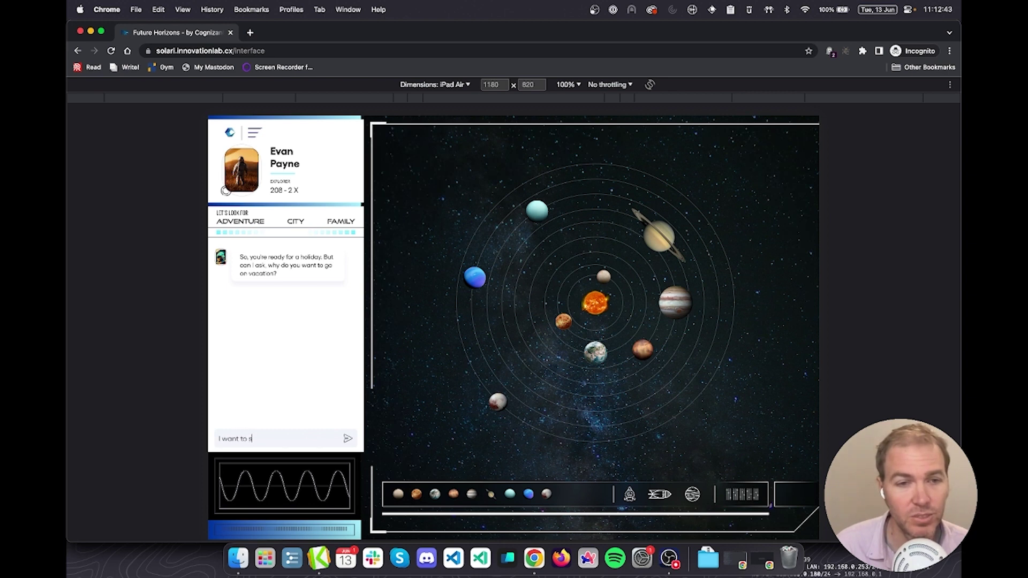
text(pend time with)
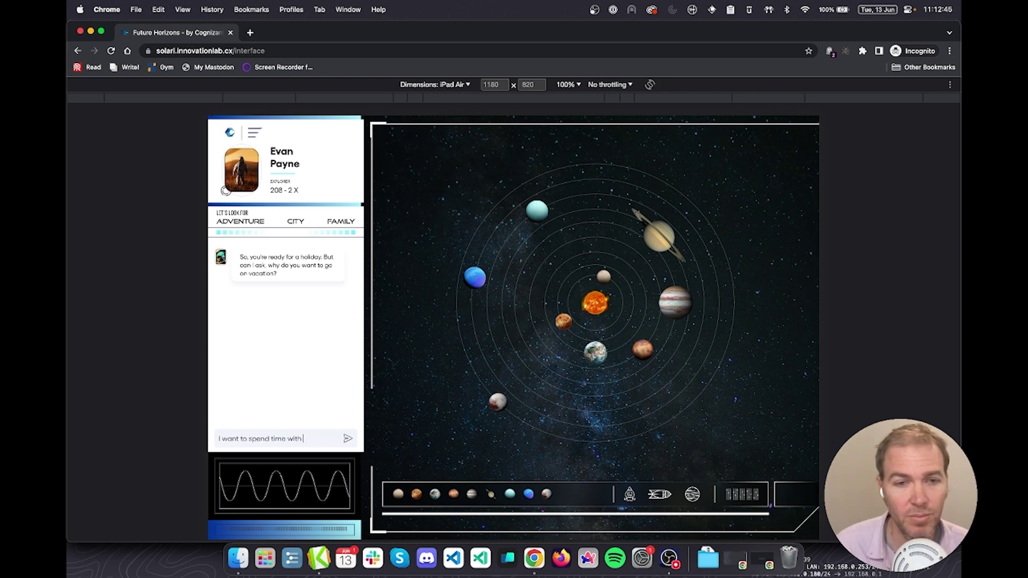
text( my family)
key(Return)
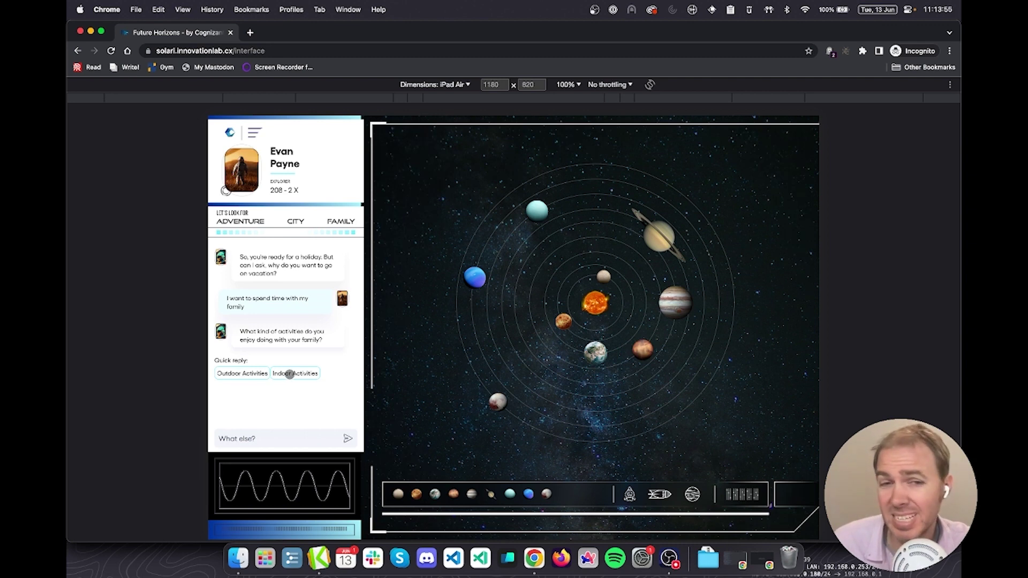
Reply with Indoor Activities, then Movie nights, then Bonding time
click(290, 374)
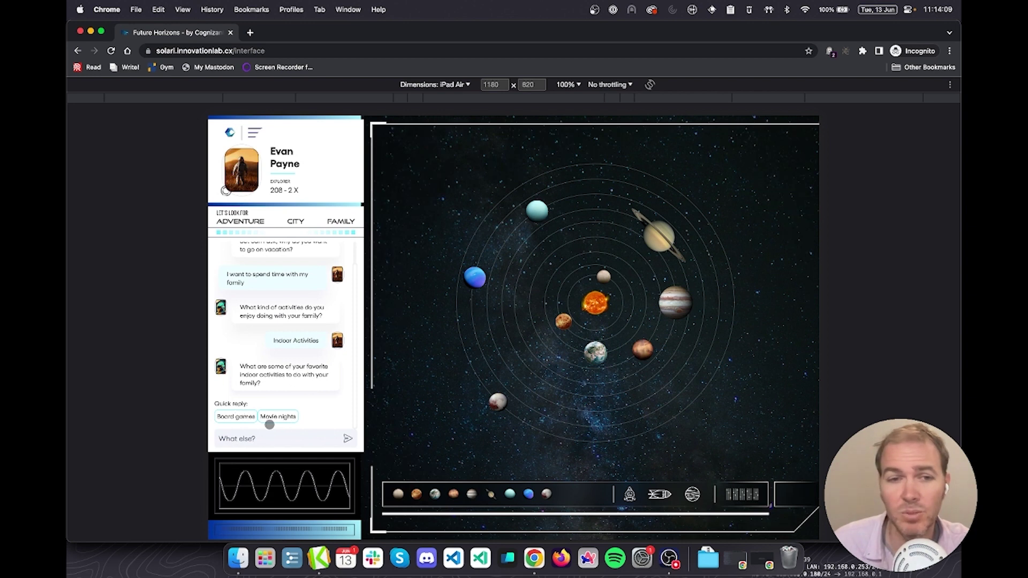
click(285, 417)
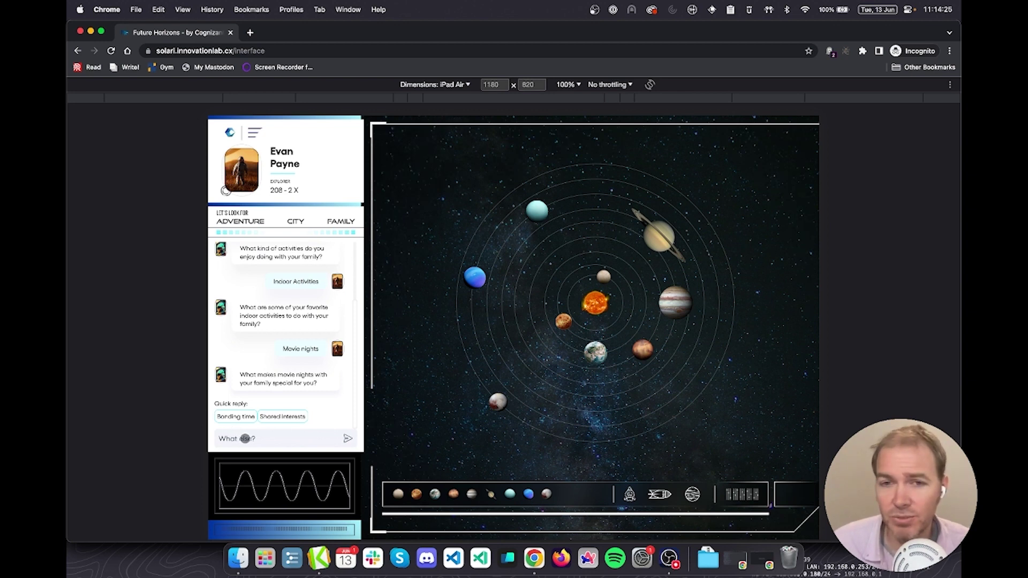
click(238, 417)
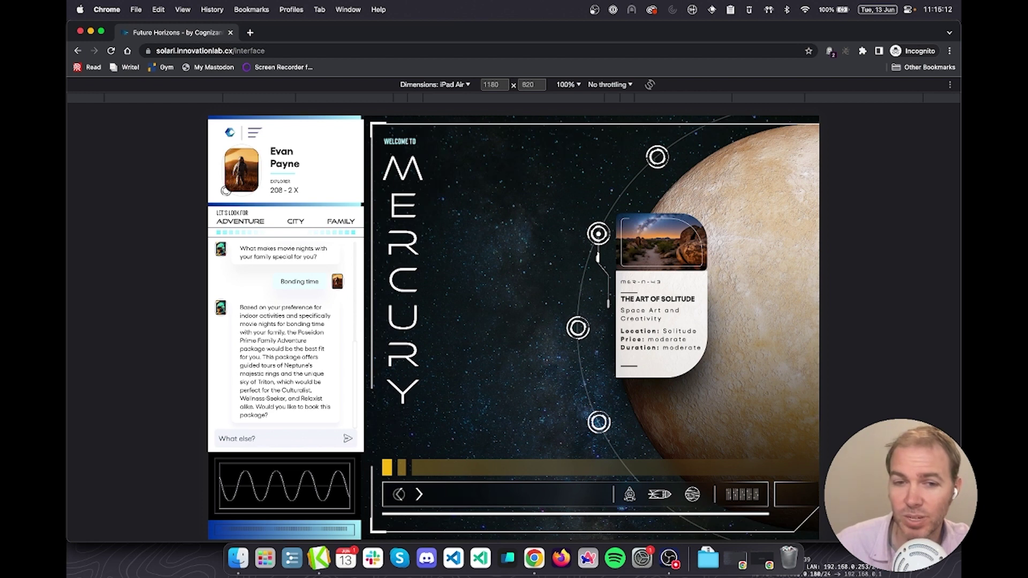
Step back through Neptune, Uranus and Saturn, then open the Xanadu Couples Escape package
click(399, 495)
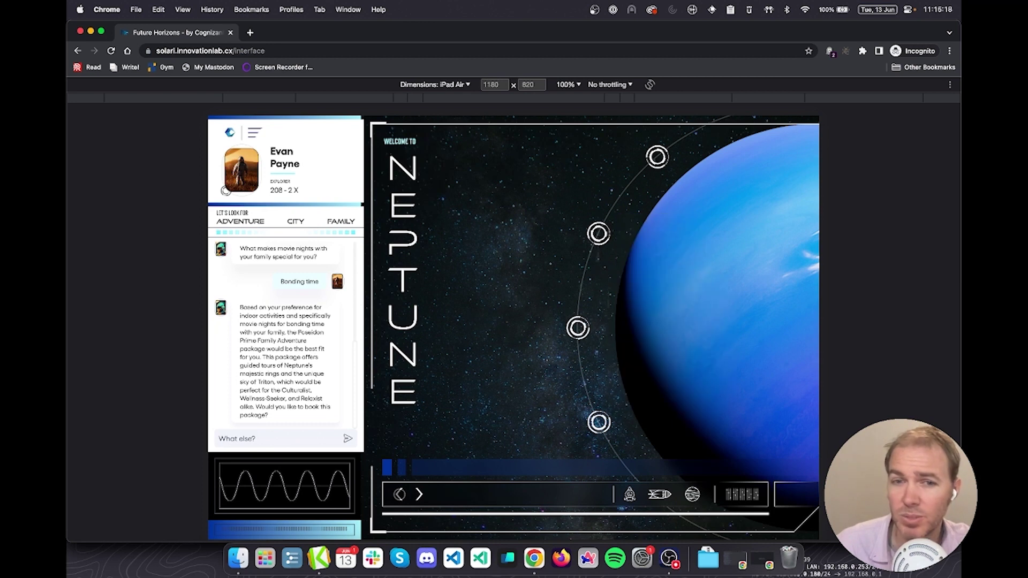
click(399, 495)
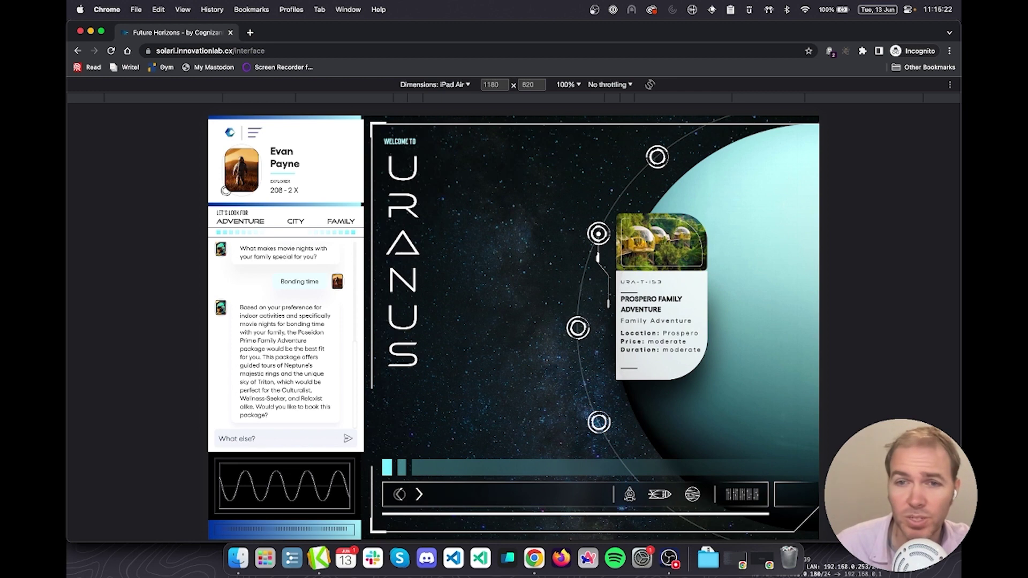
click(399, 494)
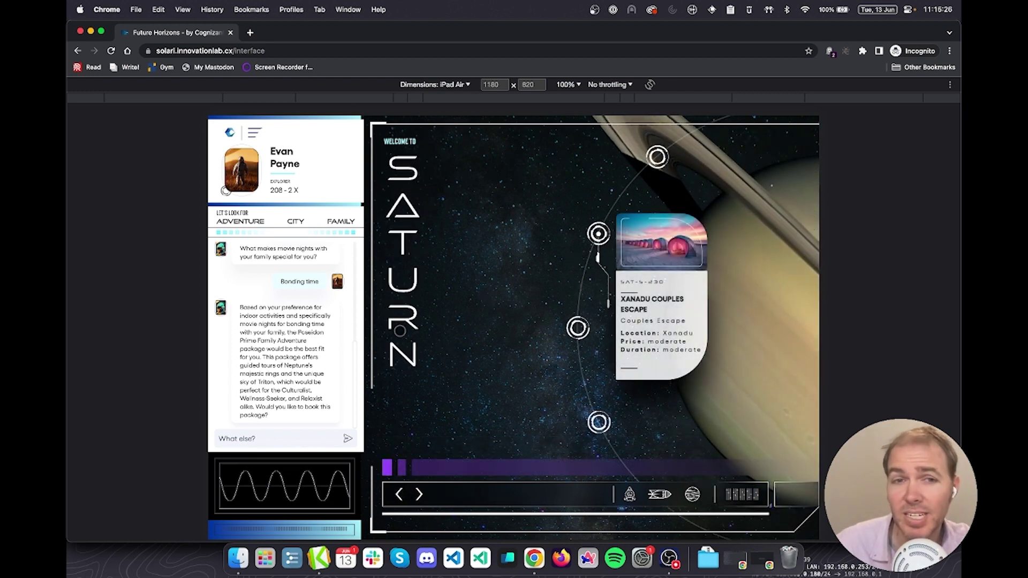
click(644, 254)
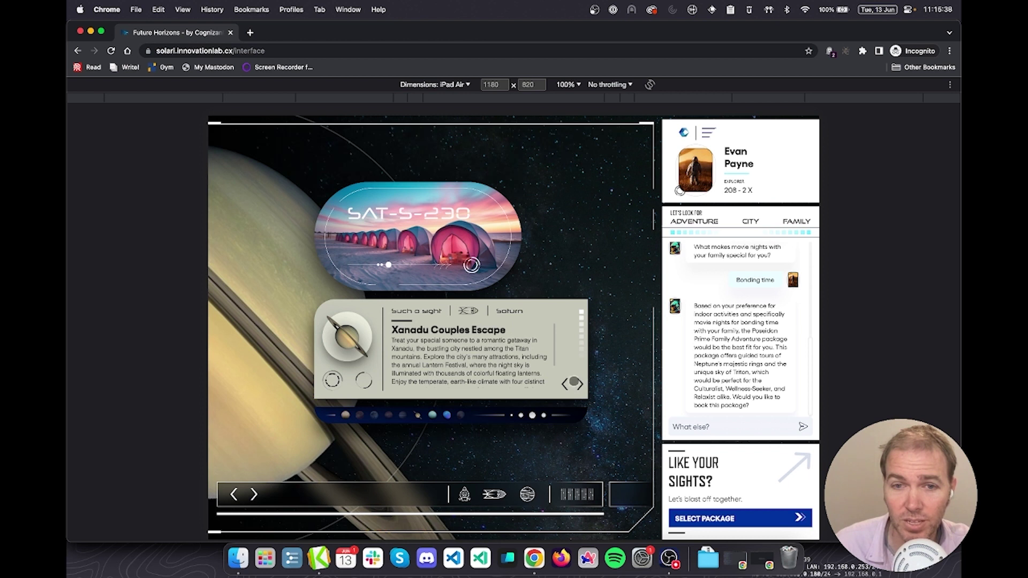
Page through the Xanadu description and More details, then move to Uranus's Prospero Family Adventure
click(580, 384)
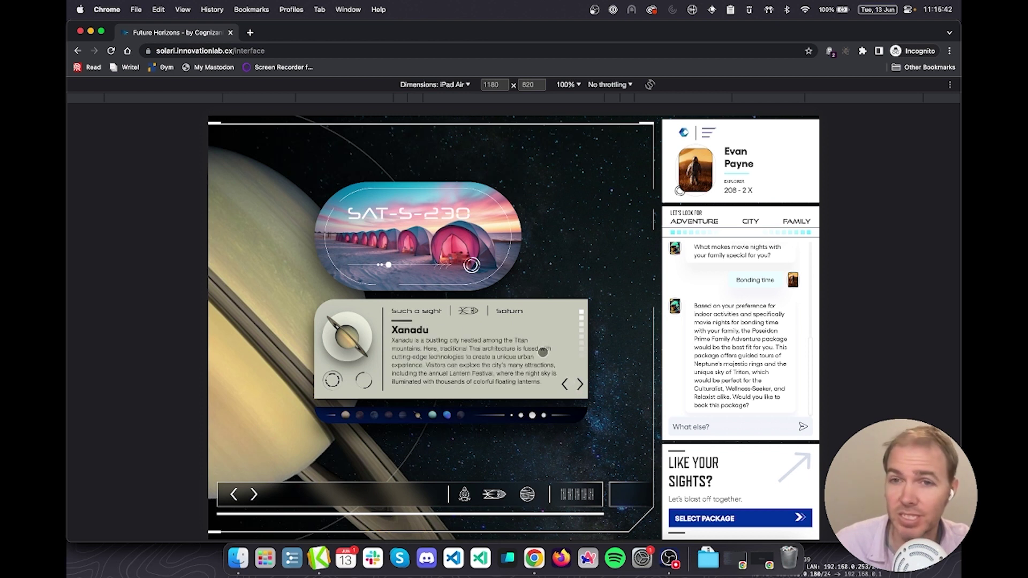
click(580, 385)
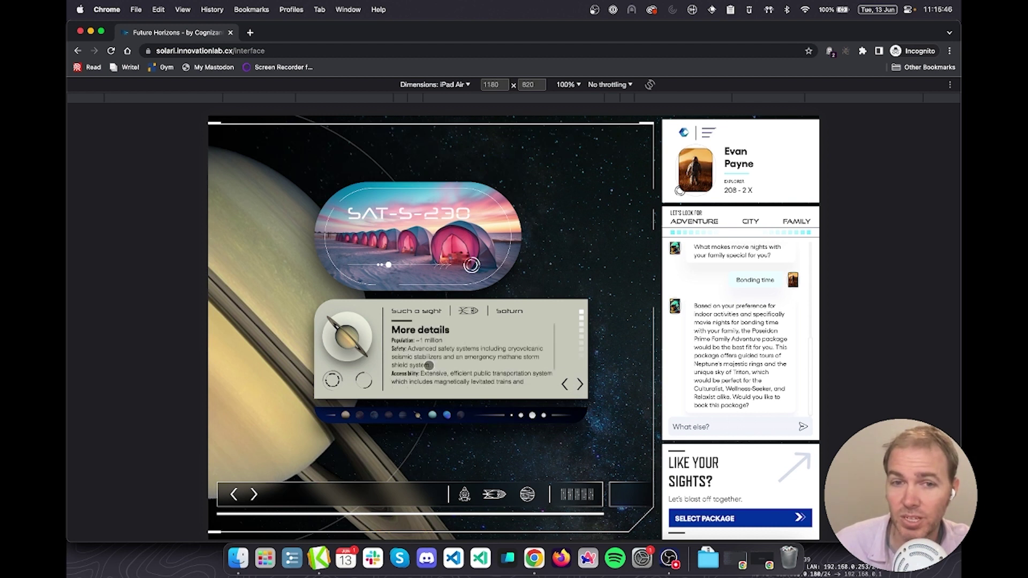
scroll(429, 366, down, 2)
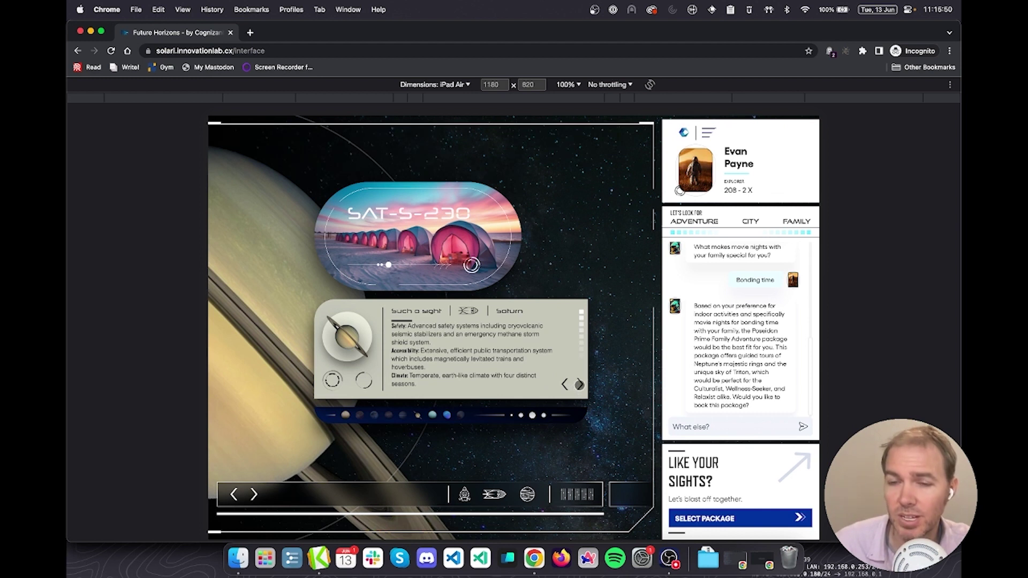
click(579, 384)
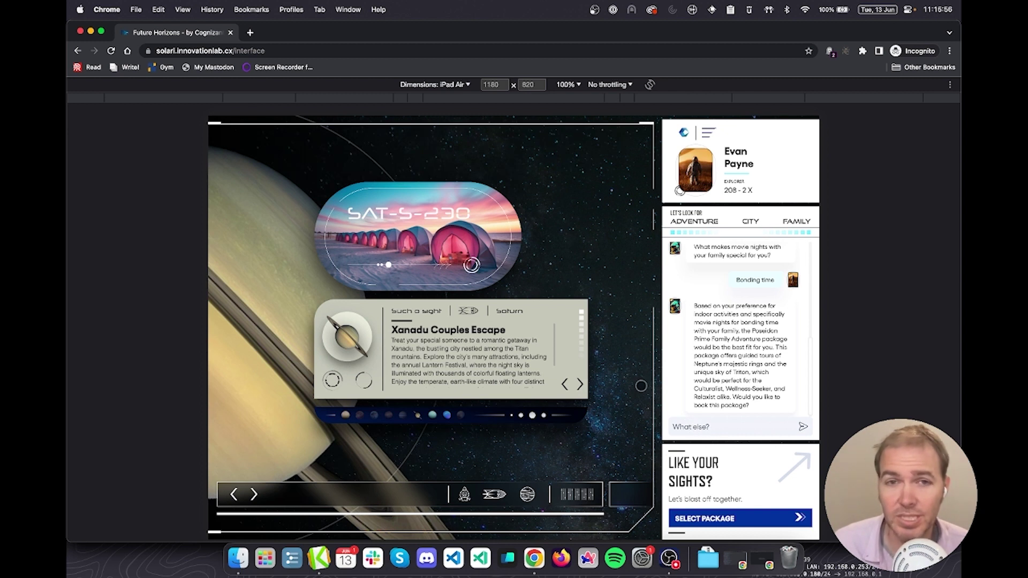
click(253, 494)
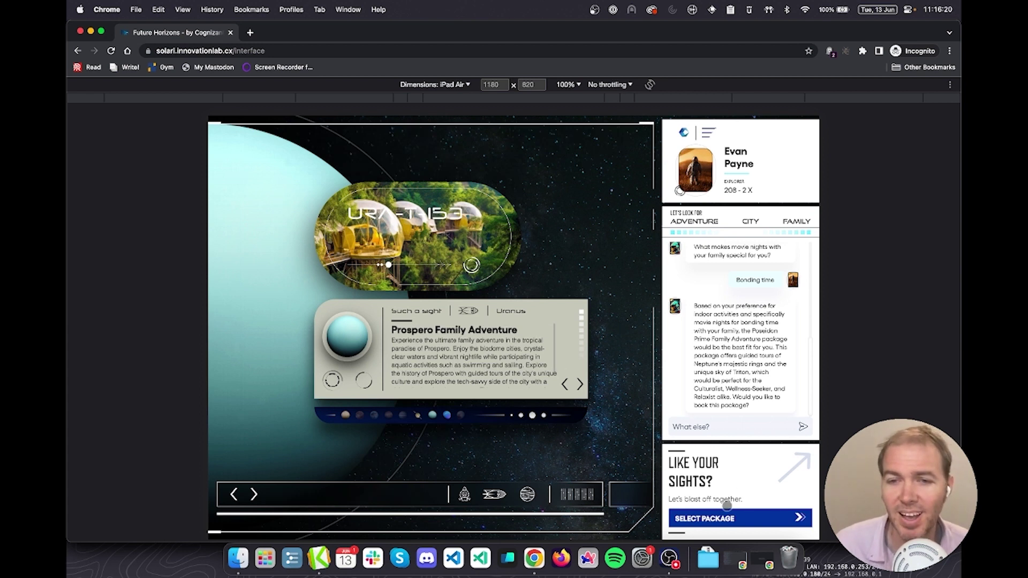
Select the Prospero Family Adventure package to confirm the booking
click(714, 519)
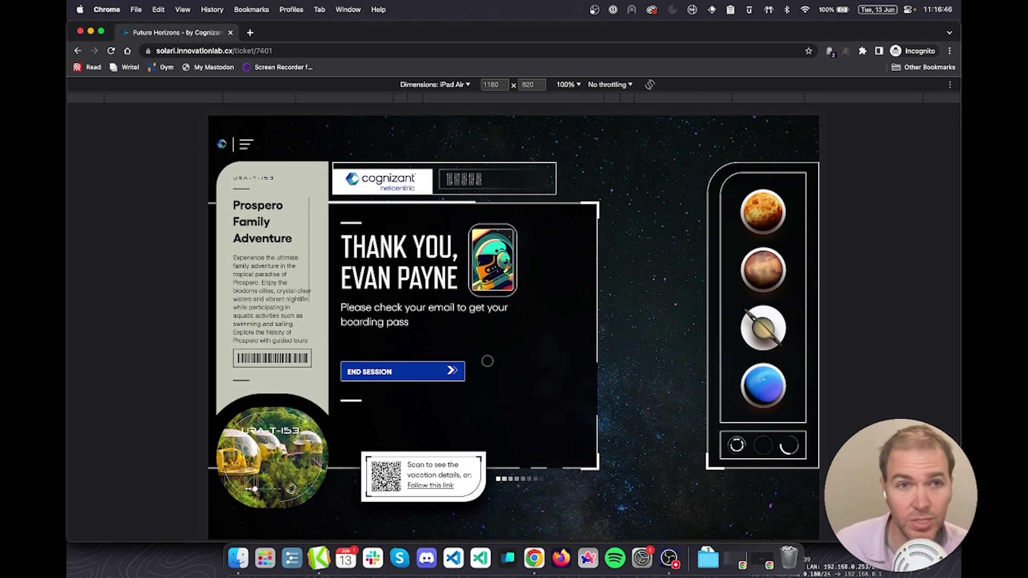
Return to the AEP profile and show its Events tab
key(super+grave)
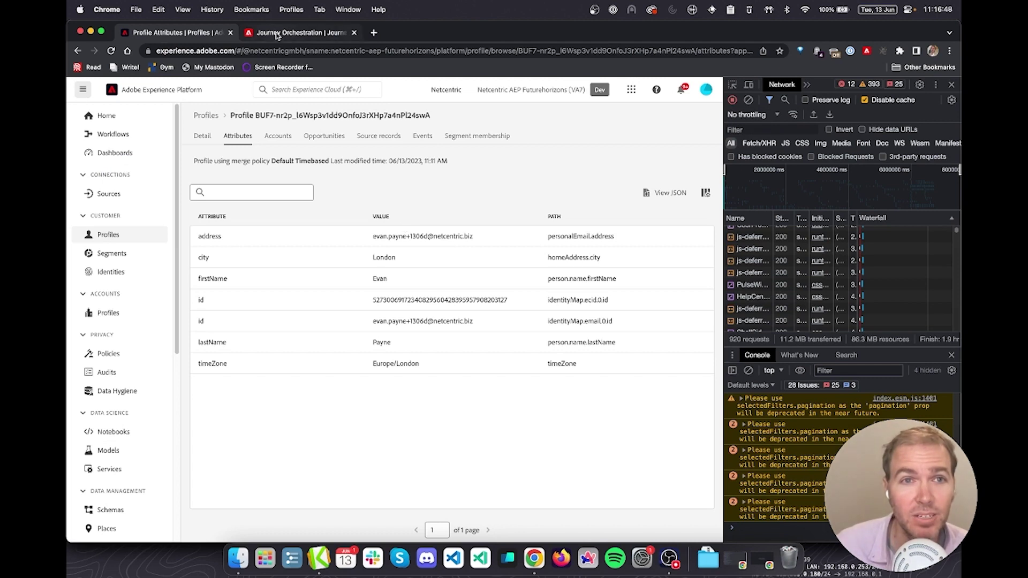
click(277, 33)
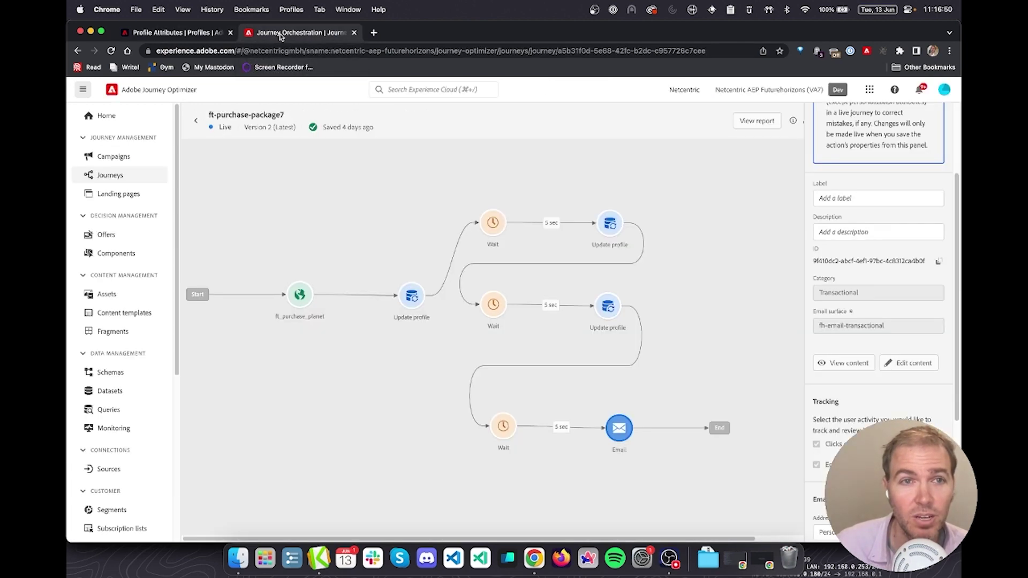
click(185, 33)
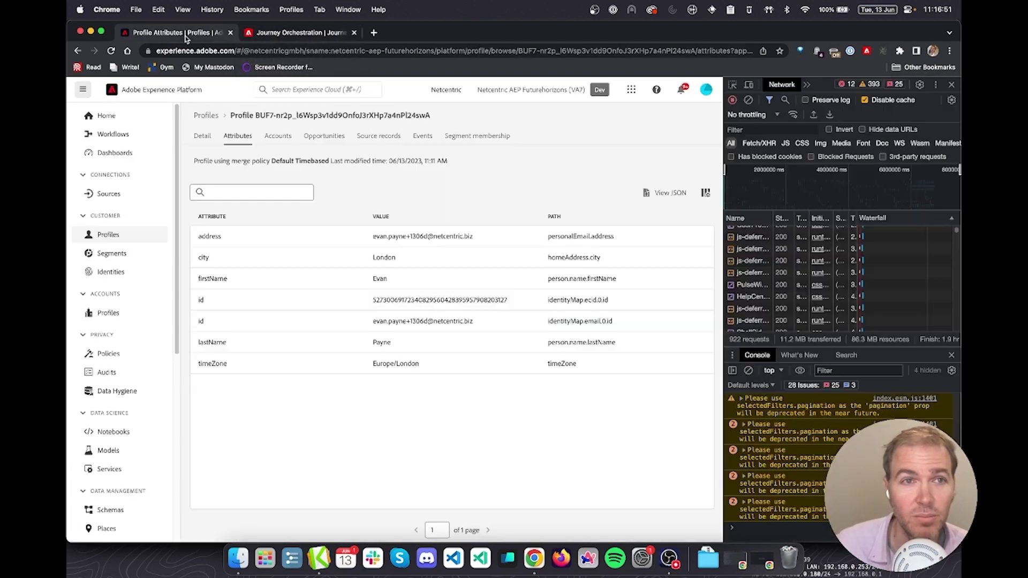
click(417, 137)
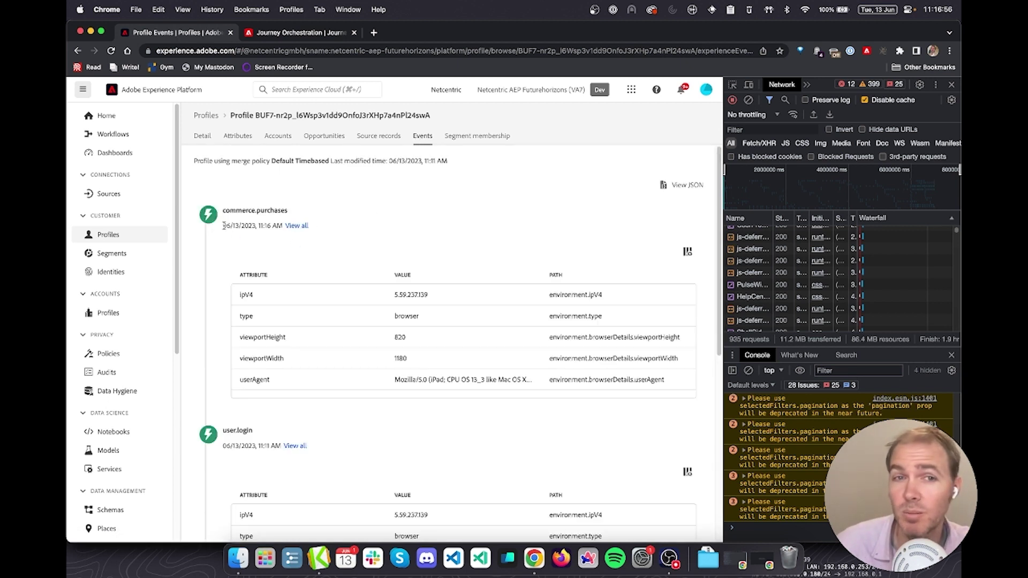
Review all attributes of the commerce.purchases event, then close the event details
click(297, 226)
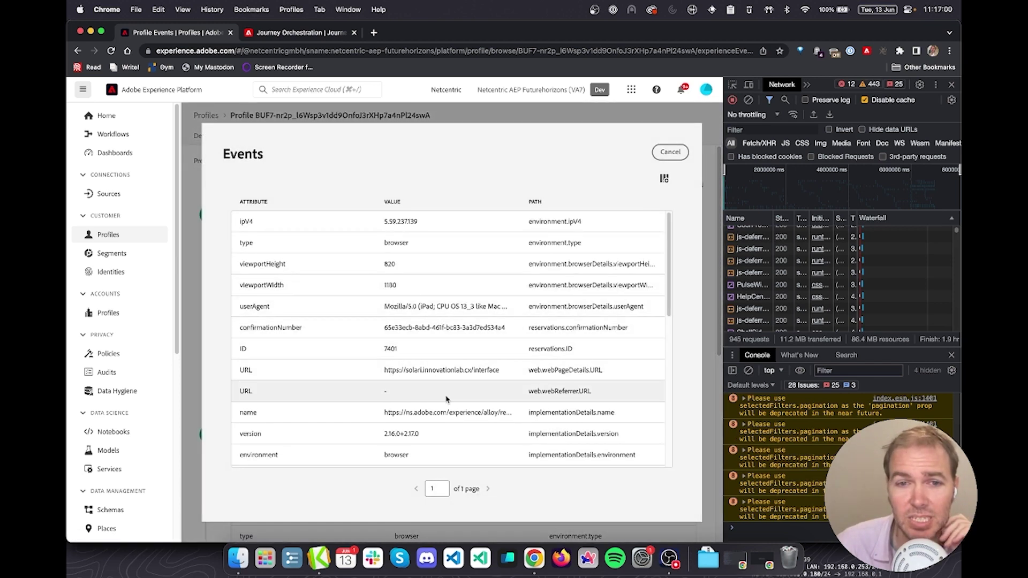
scroll(446, 399, down, 1)
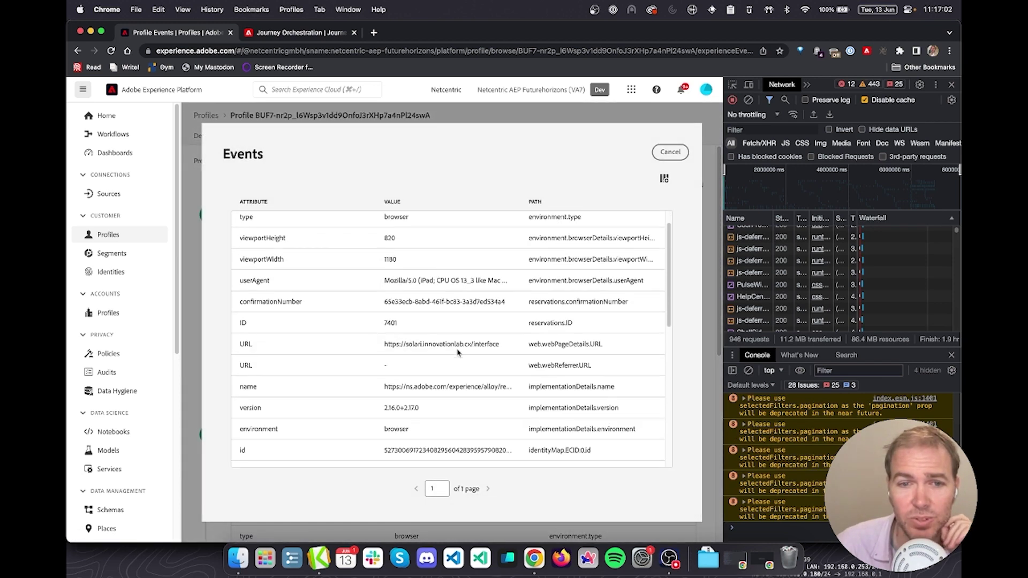
scroll(458, 351, down, 6)
scroll(458, 352, down, 1)
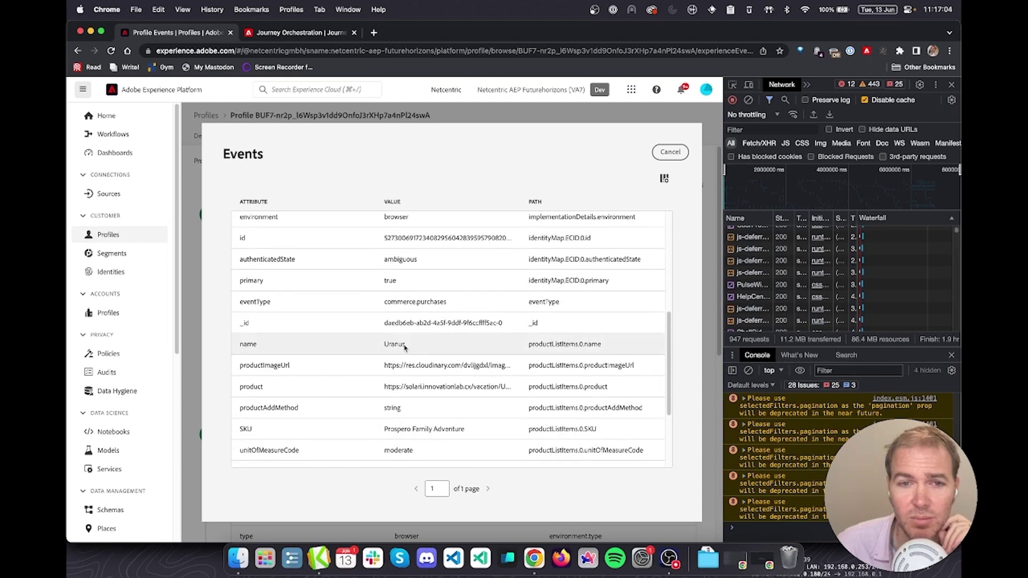
scroll(414, 351, down, 1)
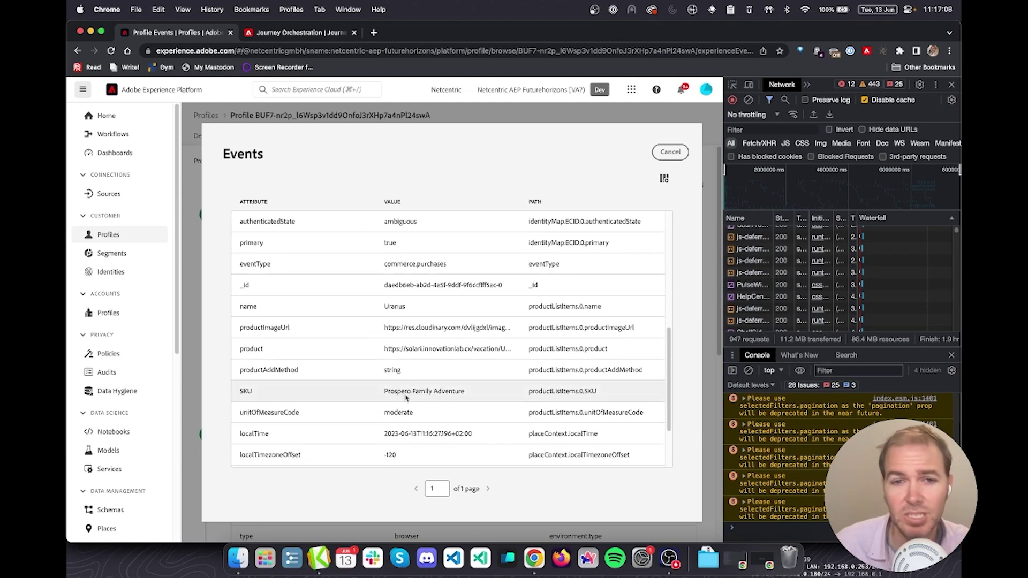
scroll(412, 396, down, 1)
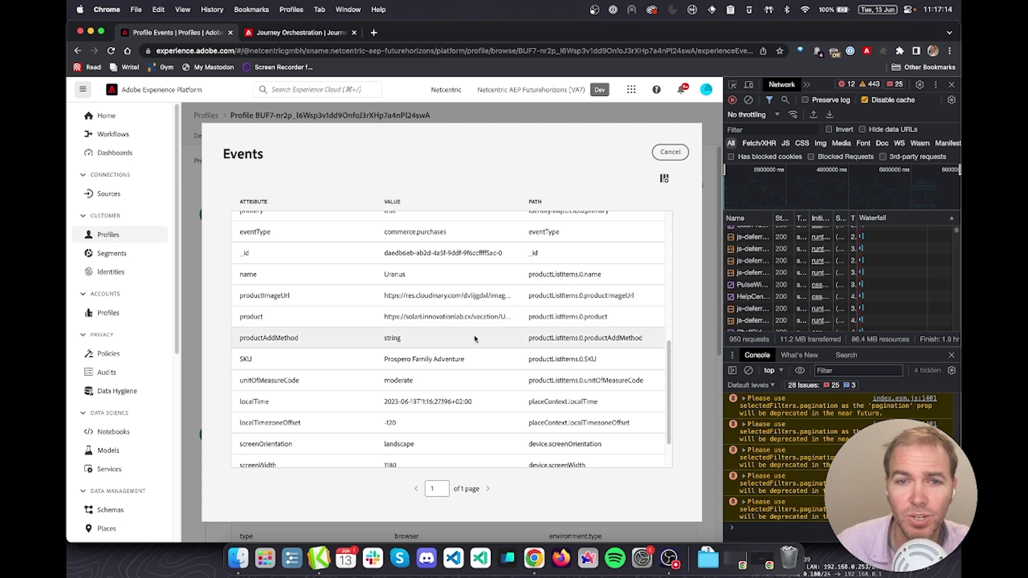
scroll(475, 339, down, 1)
scroll(474, 339, down, 1)
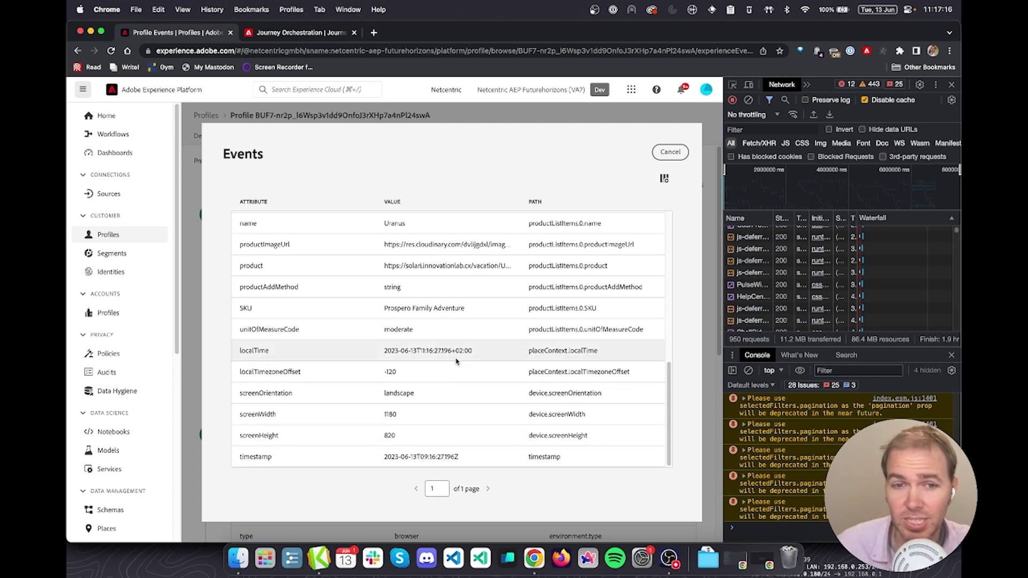
click(670, 151)
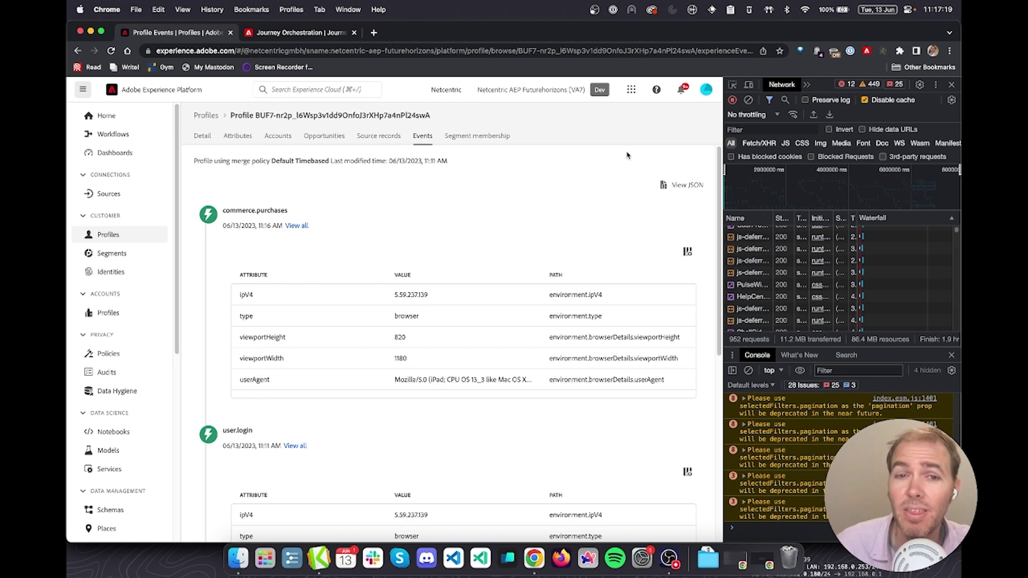
Inspect both Update profile nodes and the Email action's transactional settings in ft-purchase-package7
click(289, 35)
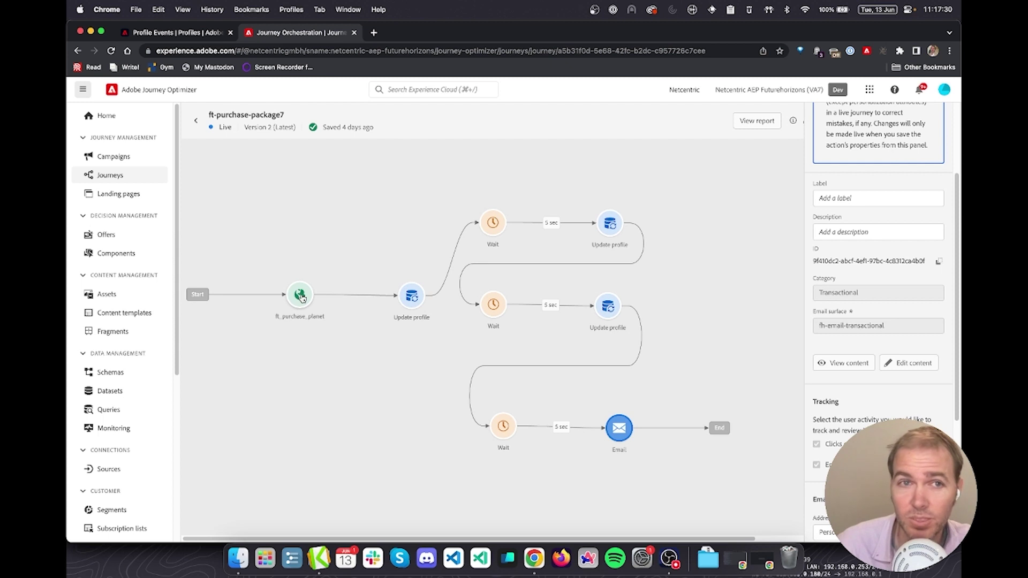
click(411, 296)
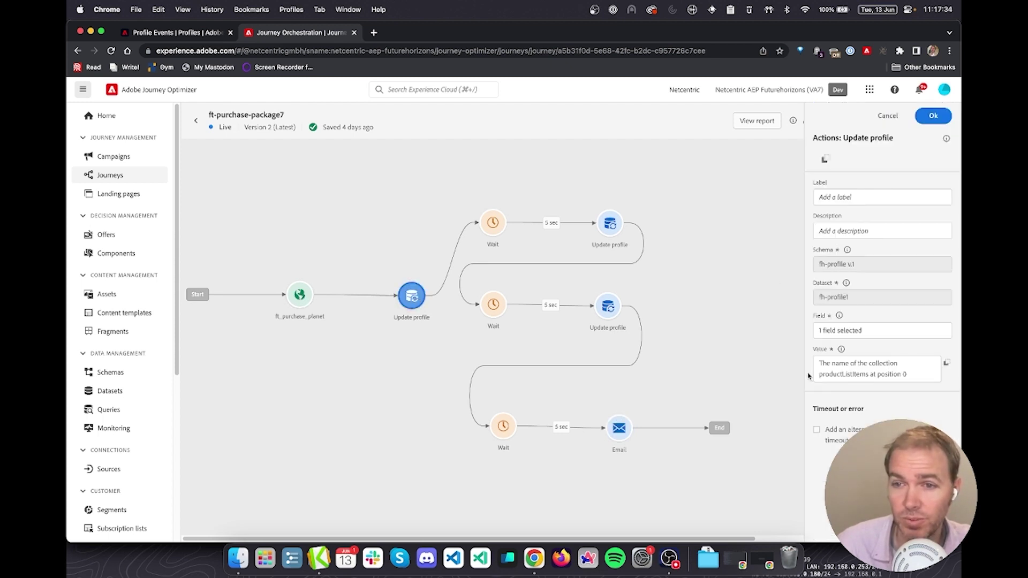
click(608, 311)
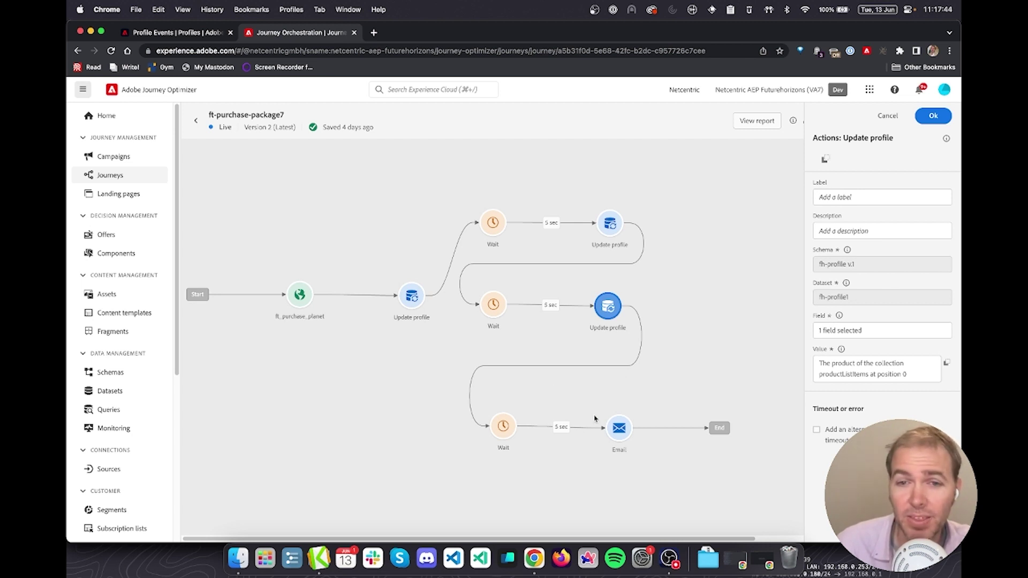
click(619, 428)
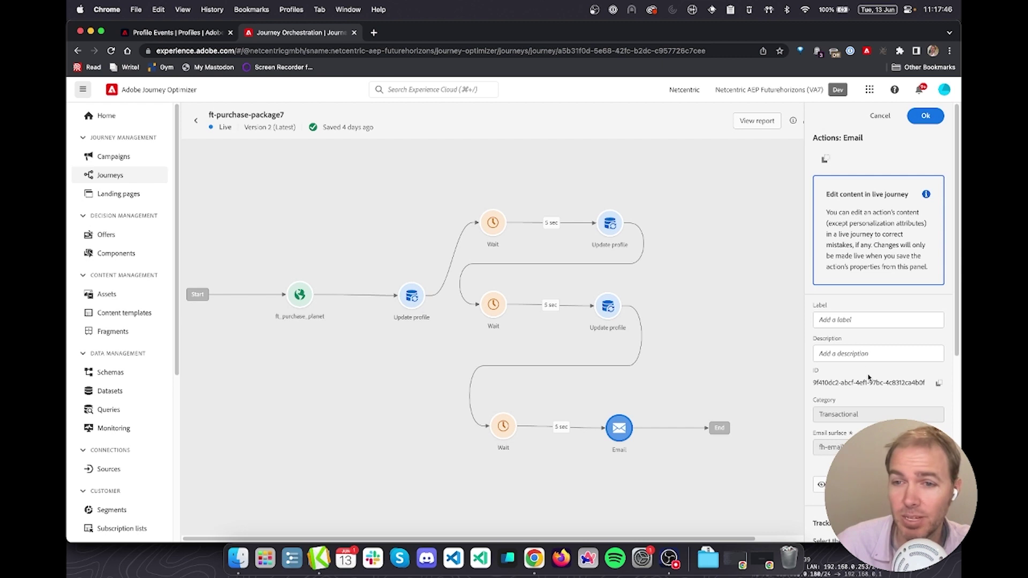
scroll(869, 378, down, 1)
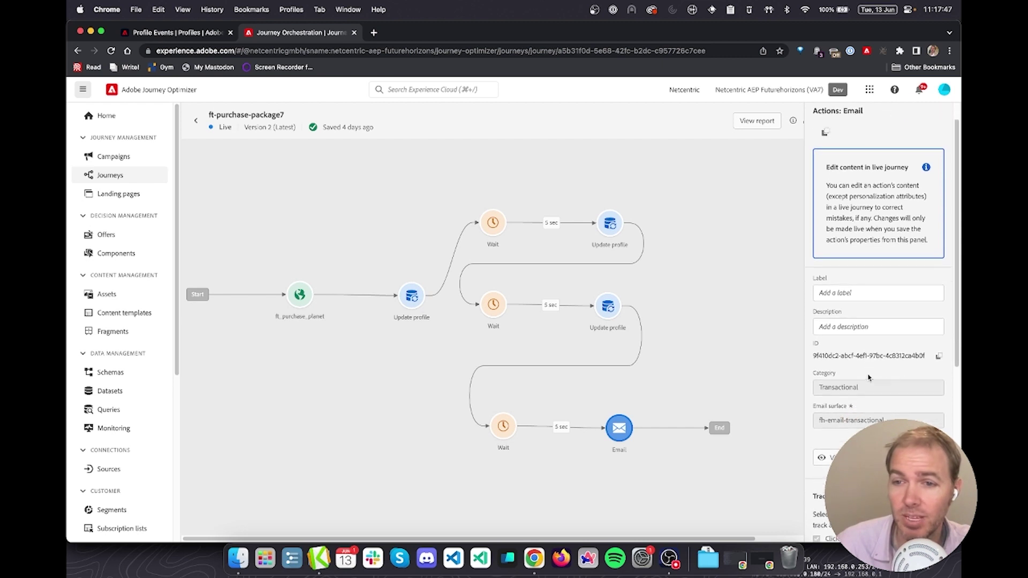
Open the Travel Booked Successfully email in Kiwi for Gmail and expand it down to the boarding pass
click(318, 552)
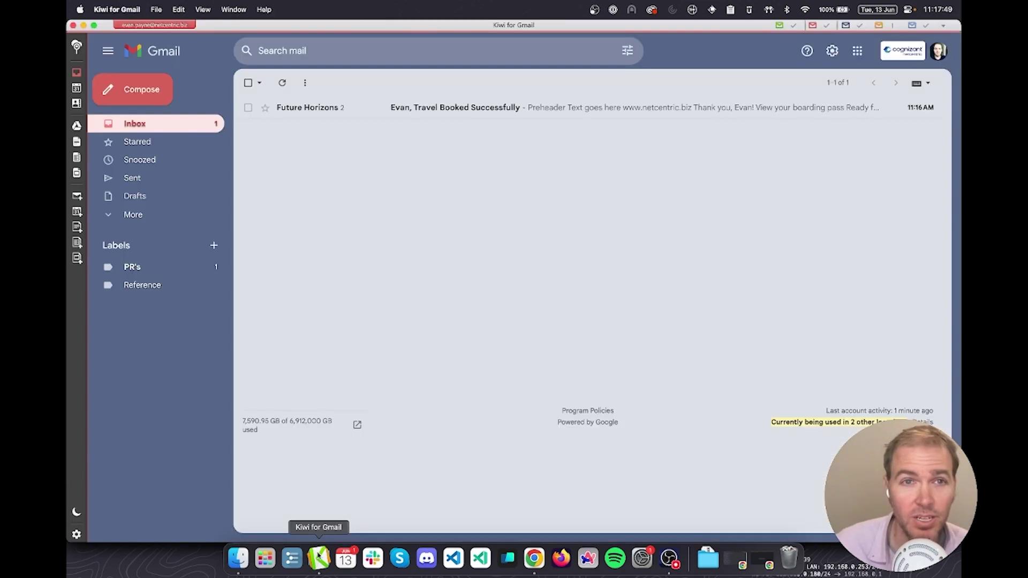
click(459, 109)
click(282, 215)
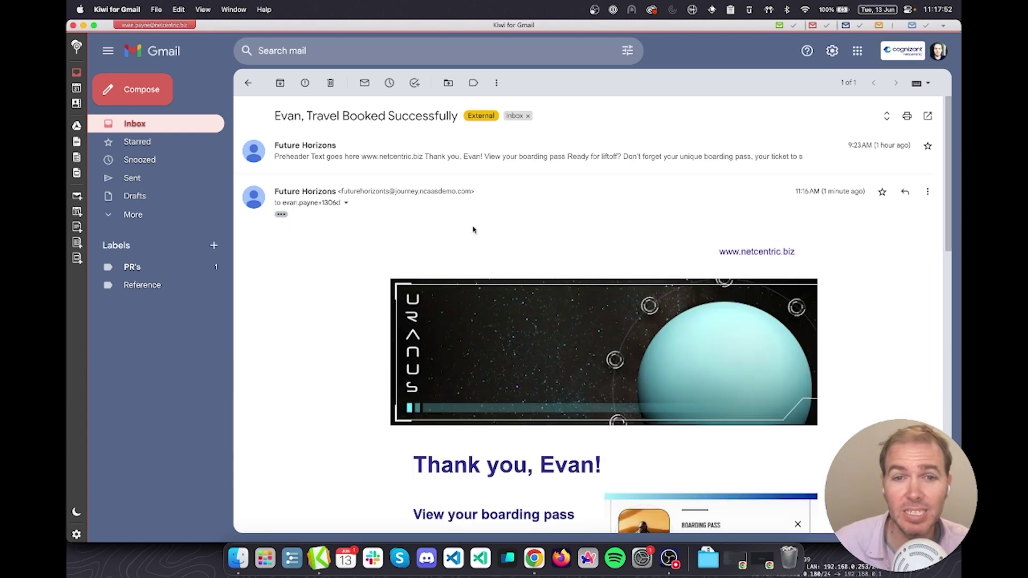
scroll(473, 230, down, 2)
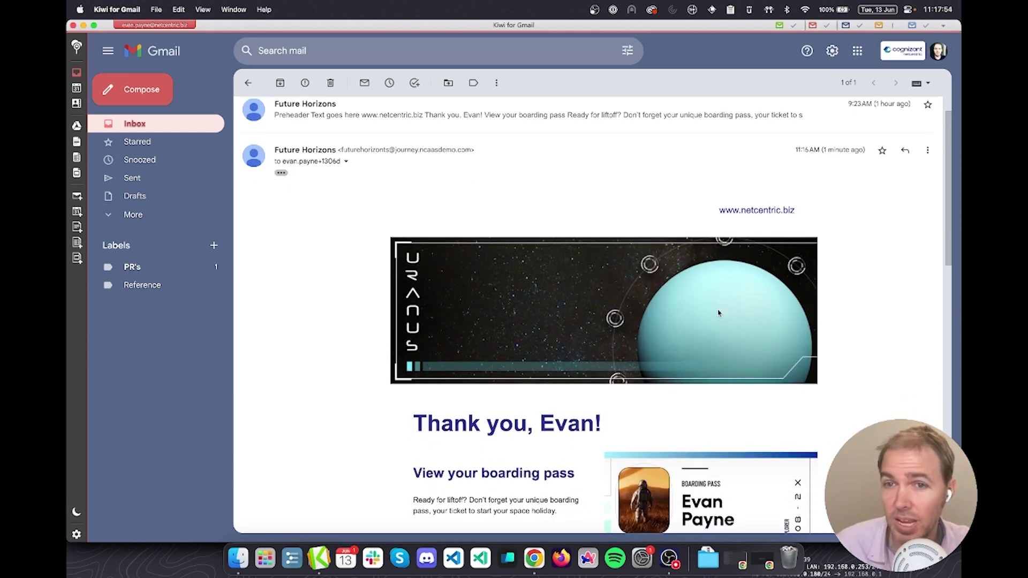
scroll(522, 368, down, 5)
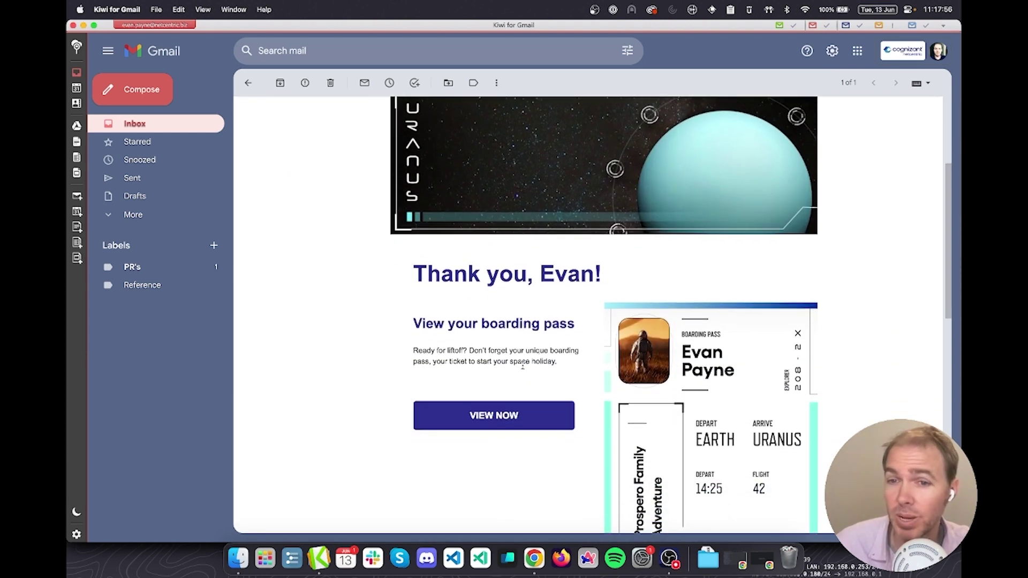
scroll(523, 367, down, 3)
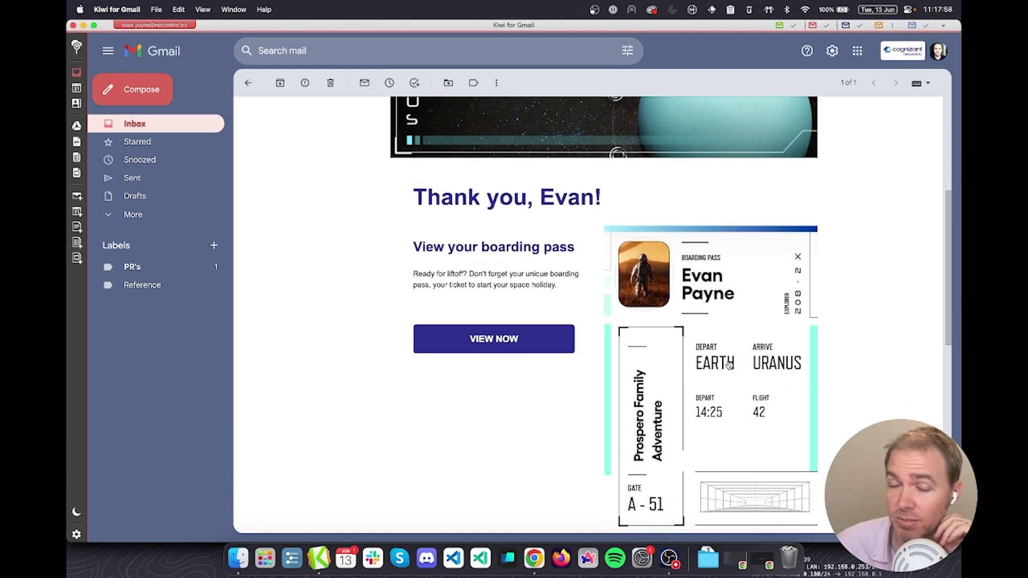
scroll(729, 364, down, 1)
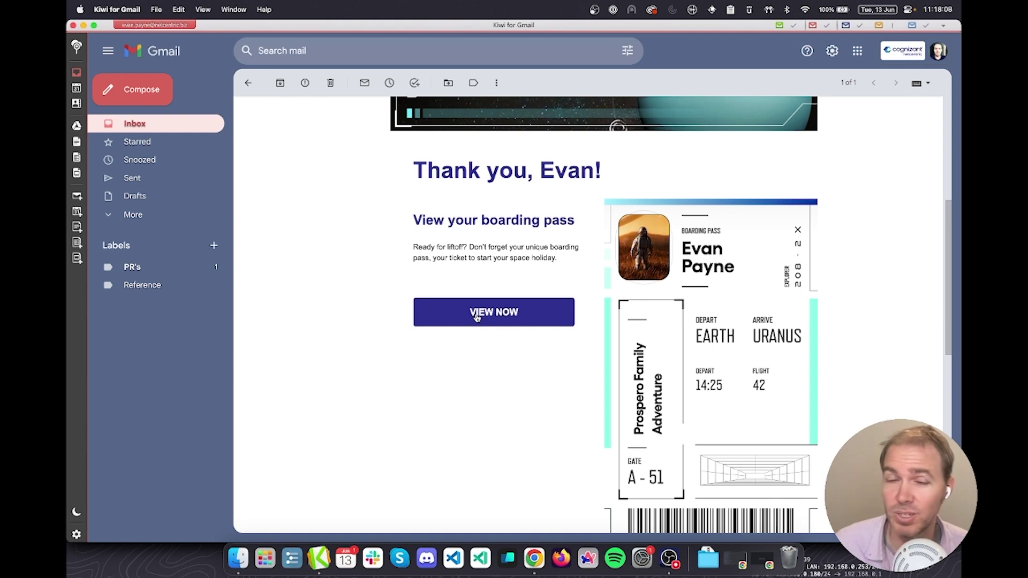
Open the vacation page from the email and scroll past the Uranus travel facts to the boarding pass
click(476, 317)
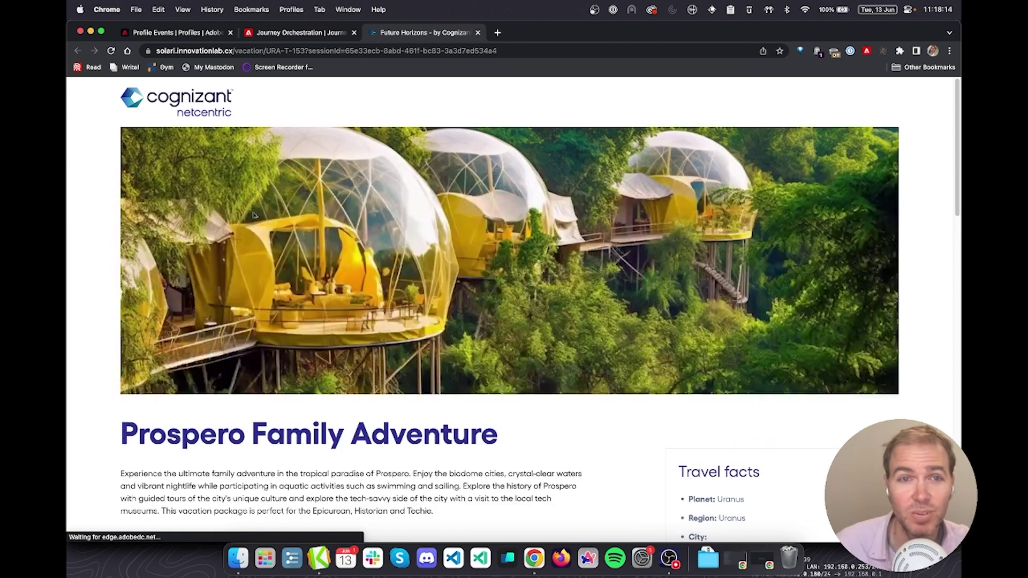
scroll(644, 257, down, 3)
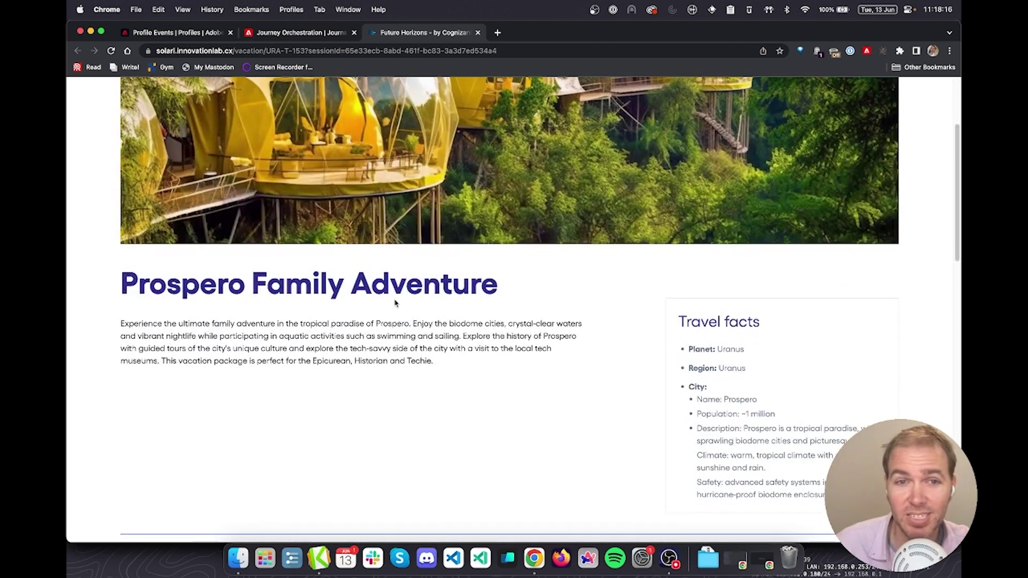
scroll(748, 396, down, 4)
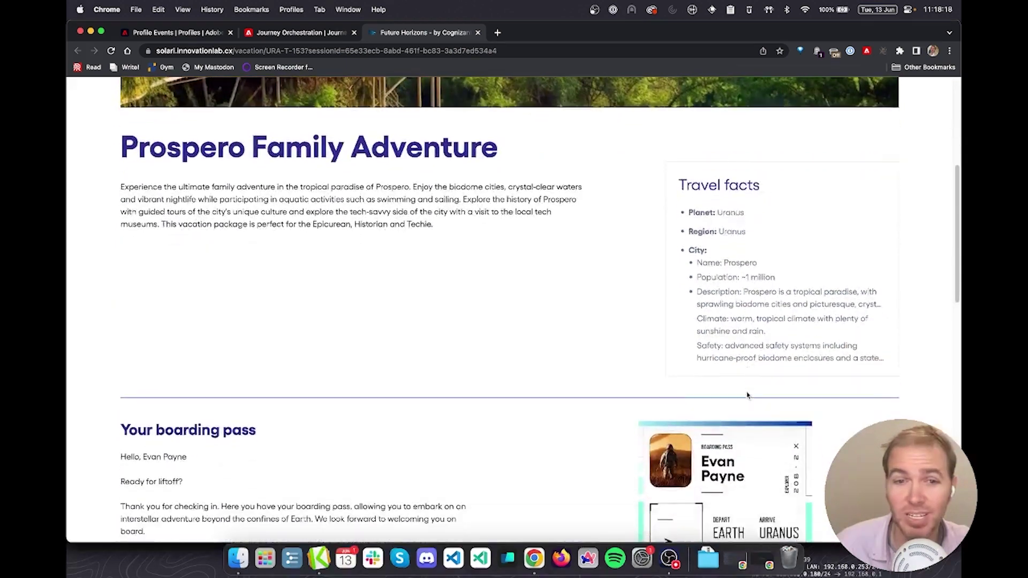
scroll(554, 354, down, 1)
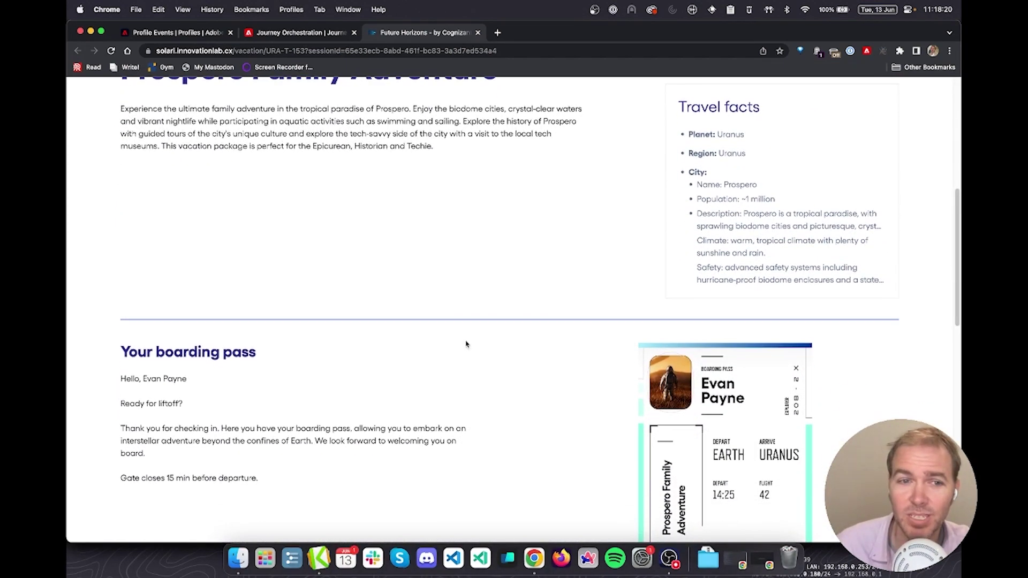
scroll(387, 315, down, 3)
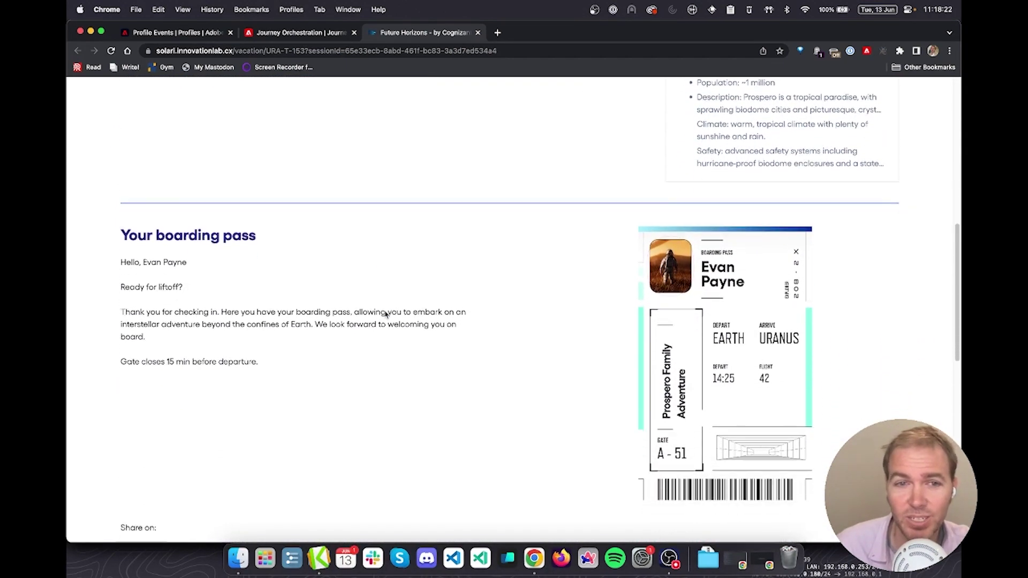
scroll(283, 293, down, 4)
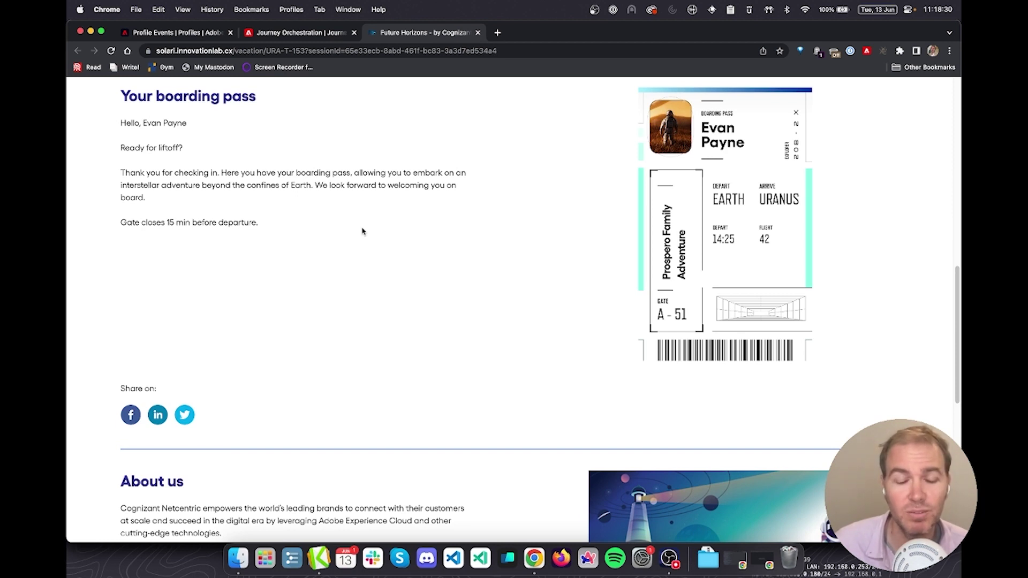
Switch back to the Incognito Solari window showing the Prospero Family Adventure thank-you screen
key(super+grave)
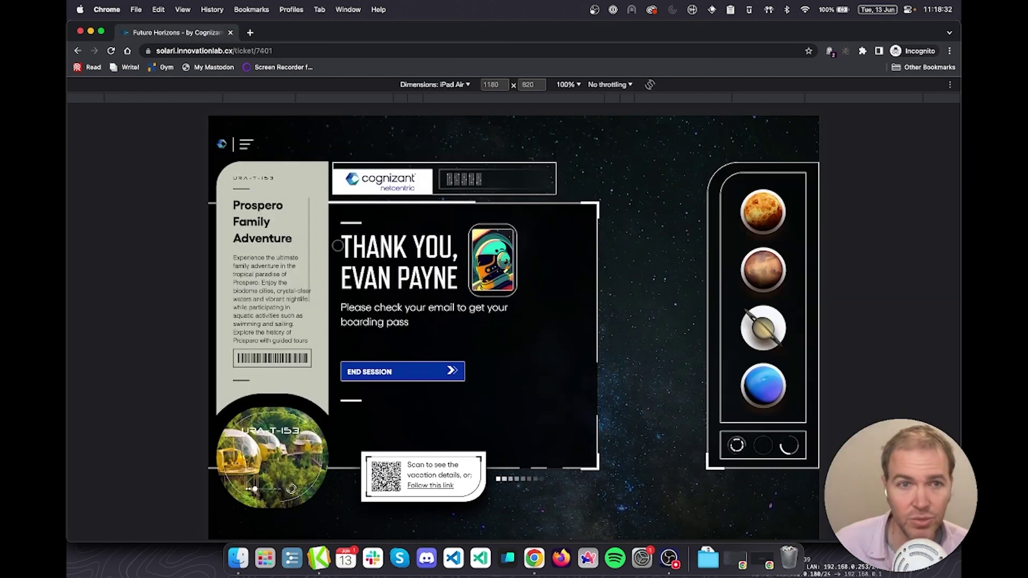